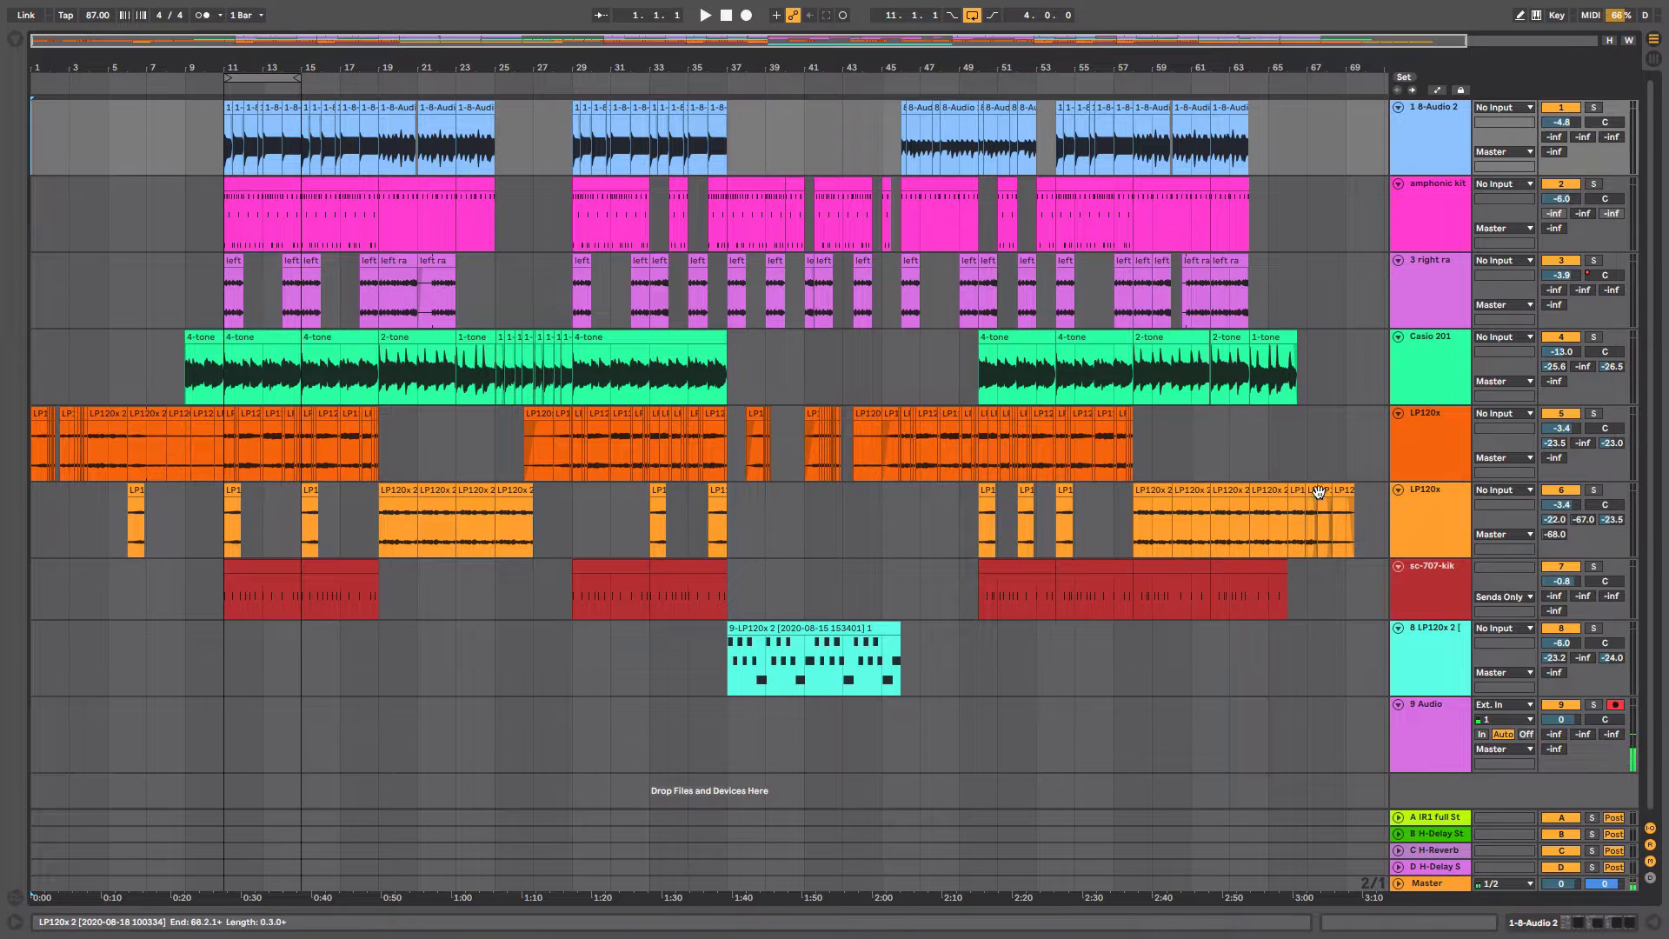
Play back the song's ending from the last clip on the Casio 201 track
{"action": "left_click", "coordinate": [1295, 492]}
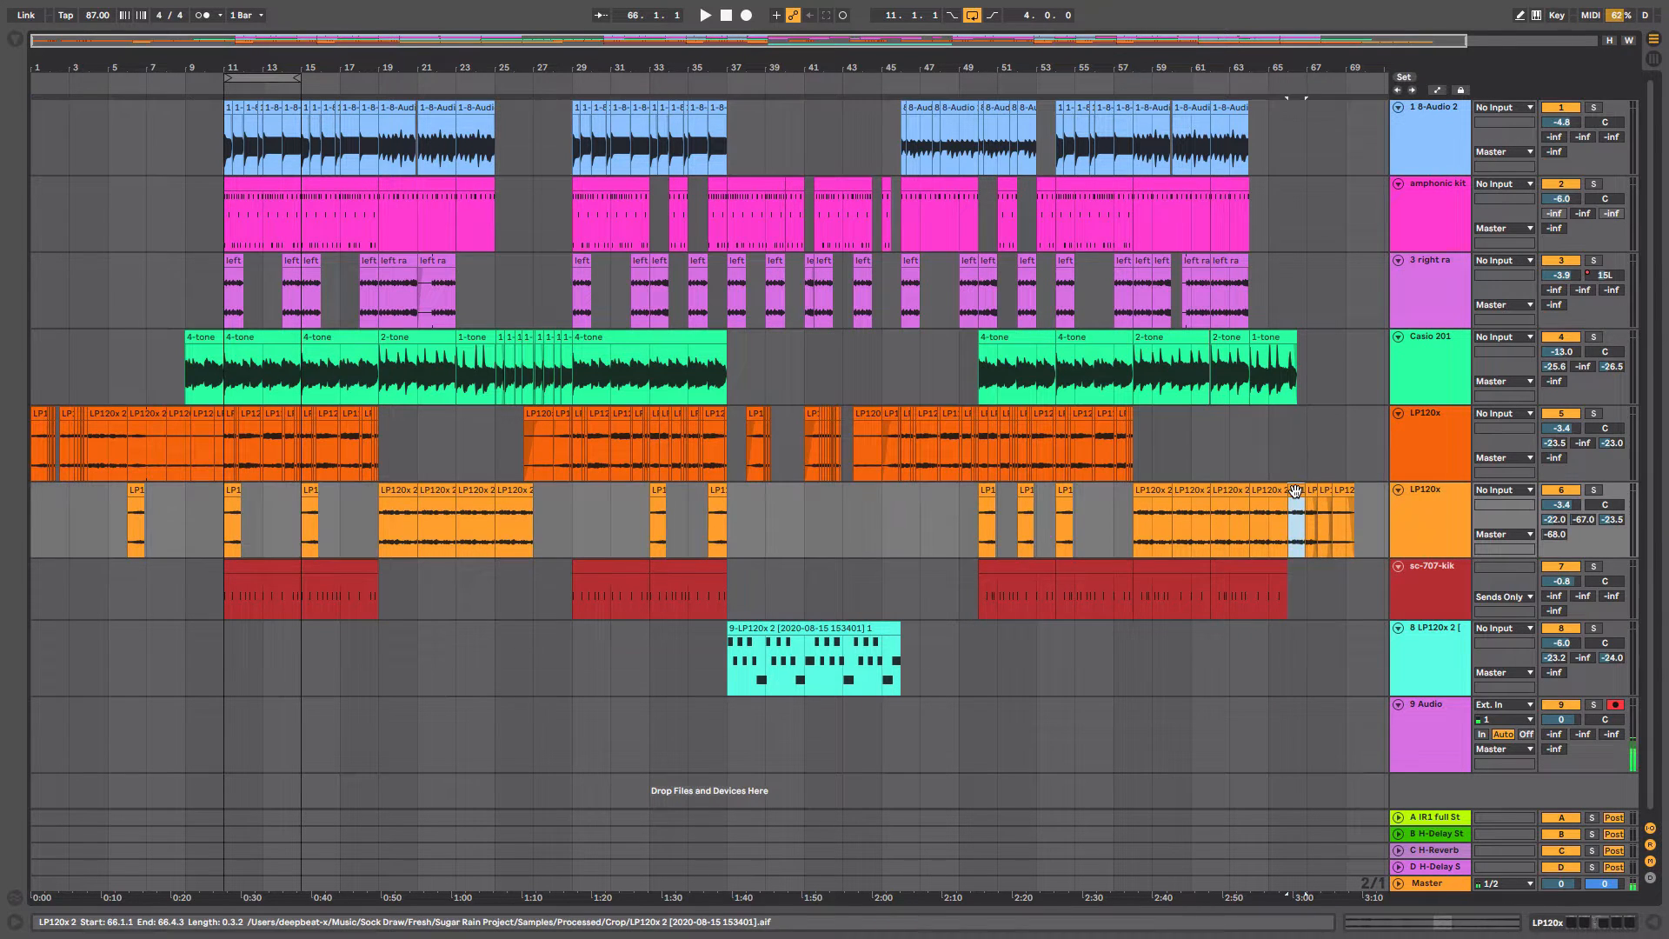
{"action": "left_click", "coordinate": [1272, 338]}
{"action": "key", "text": "space"}
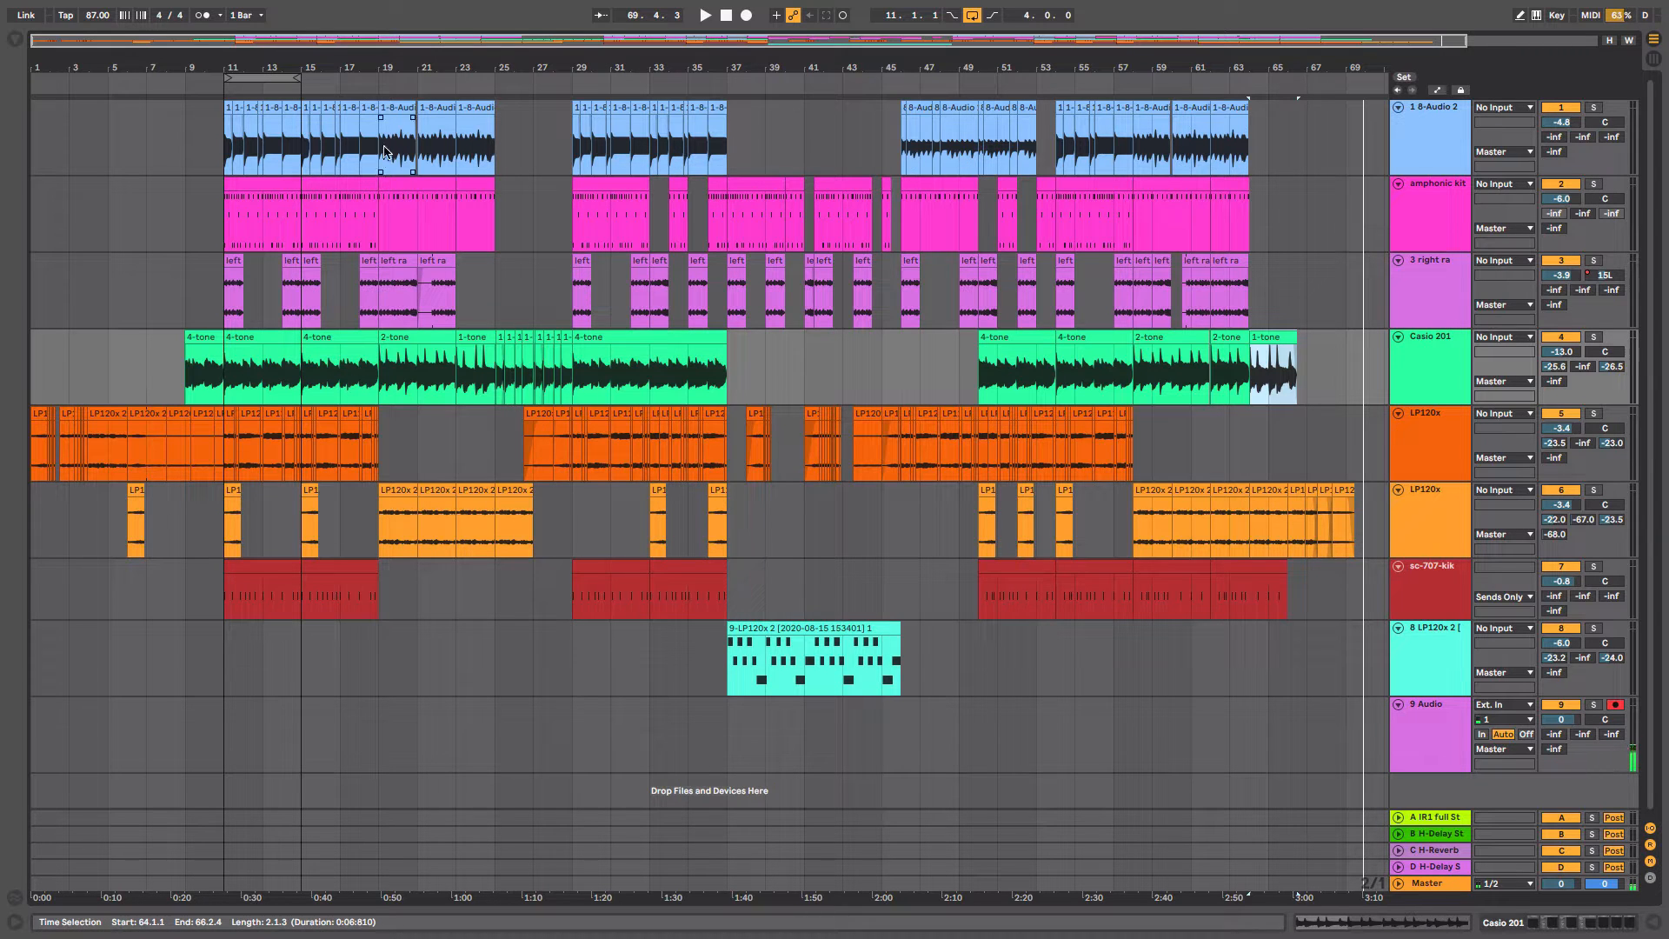
Zoom in on bars 11 to 15 of the 1 8-Audio 2 track and play them in the mix and soloed
{"action": "left_click_drag", "start_coordinate": [225, 133], "coordinate": [293, 142]}
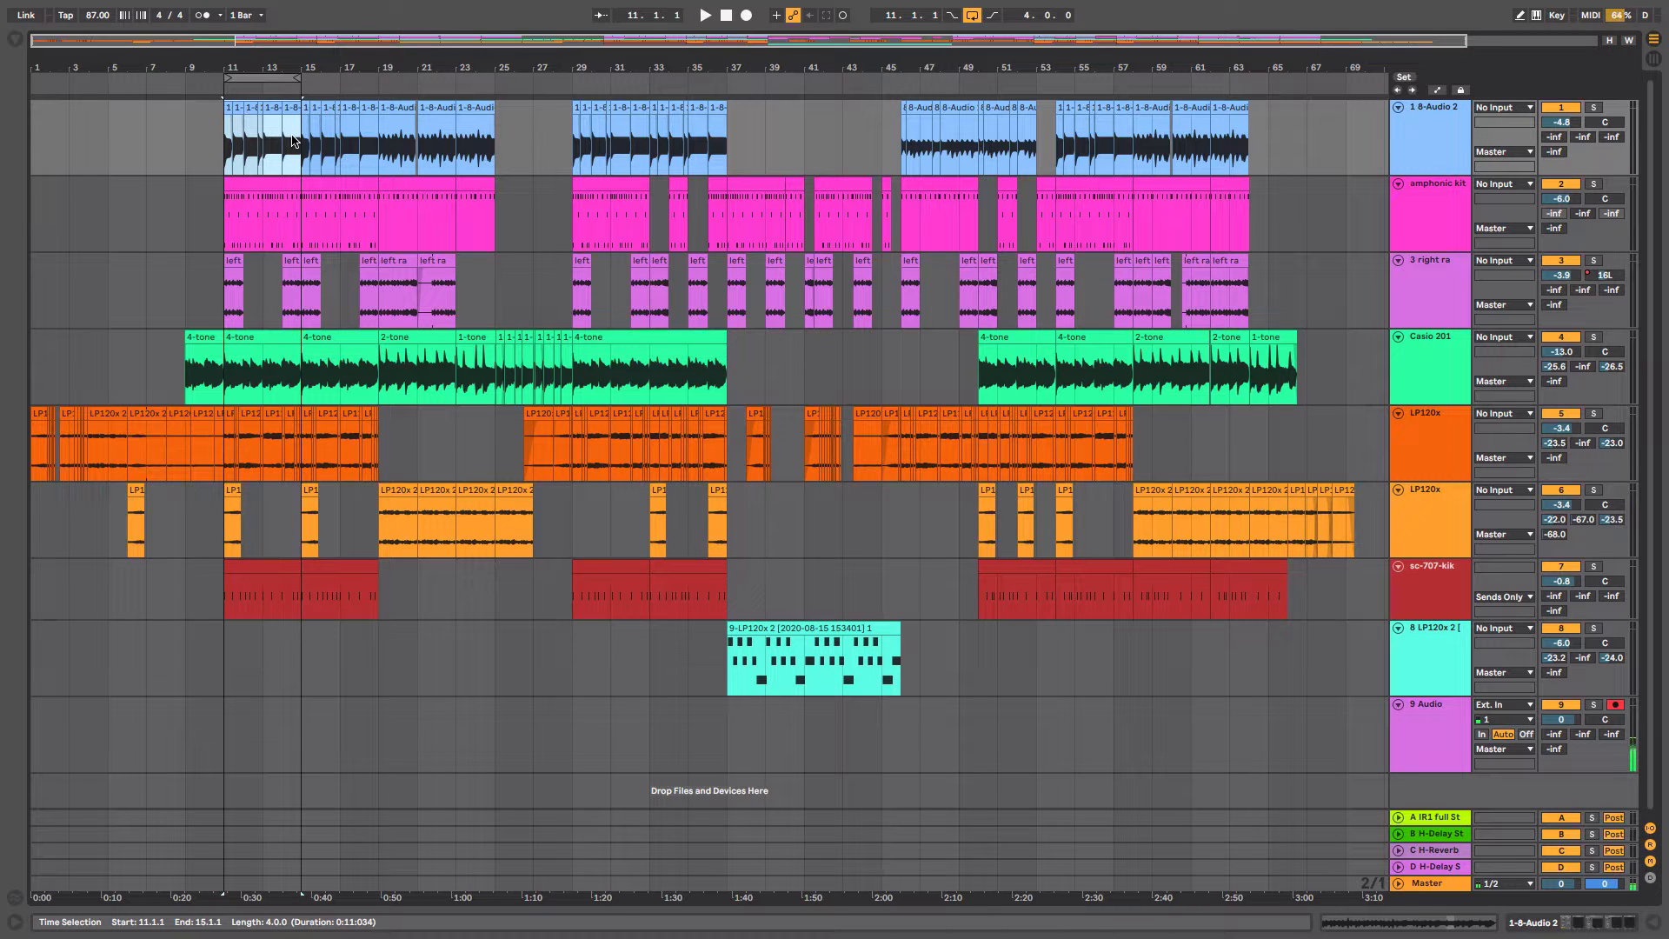
{"action": "key", "text": "z"}
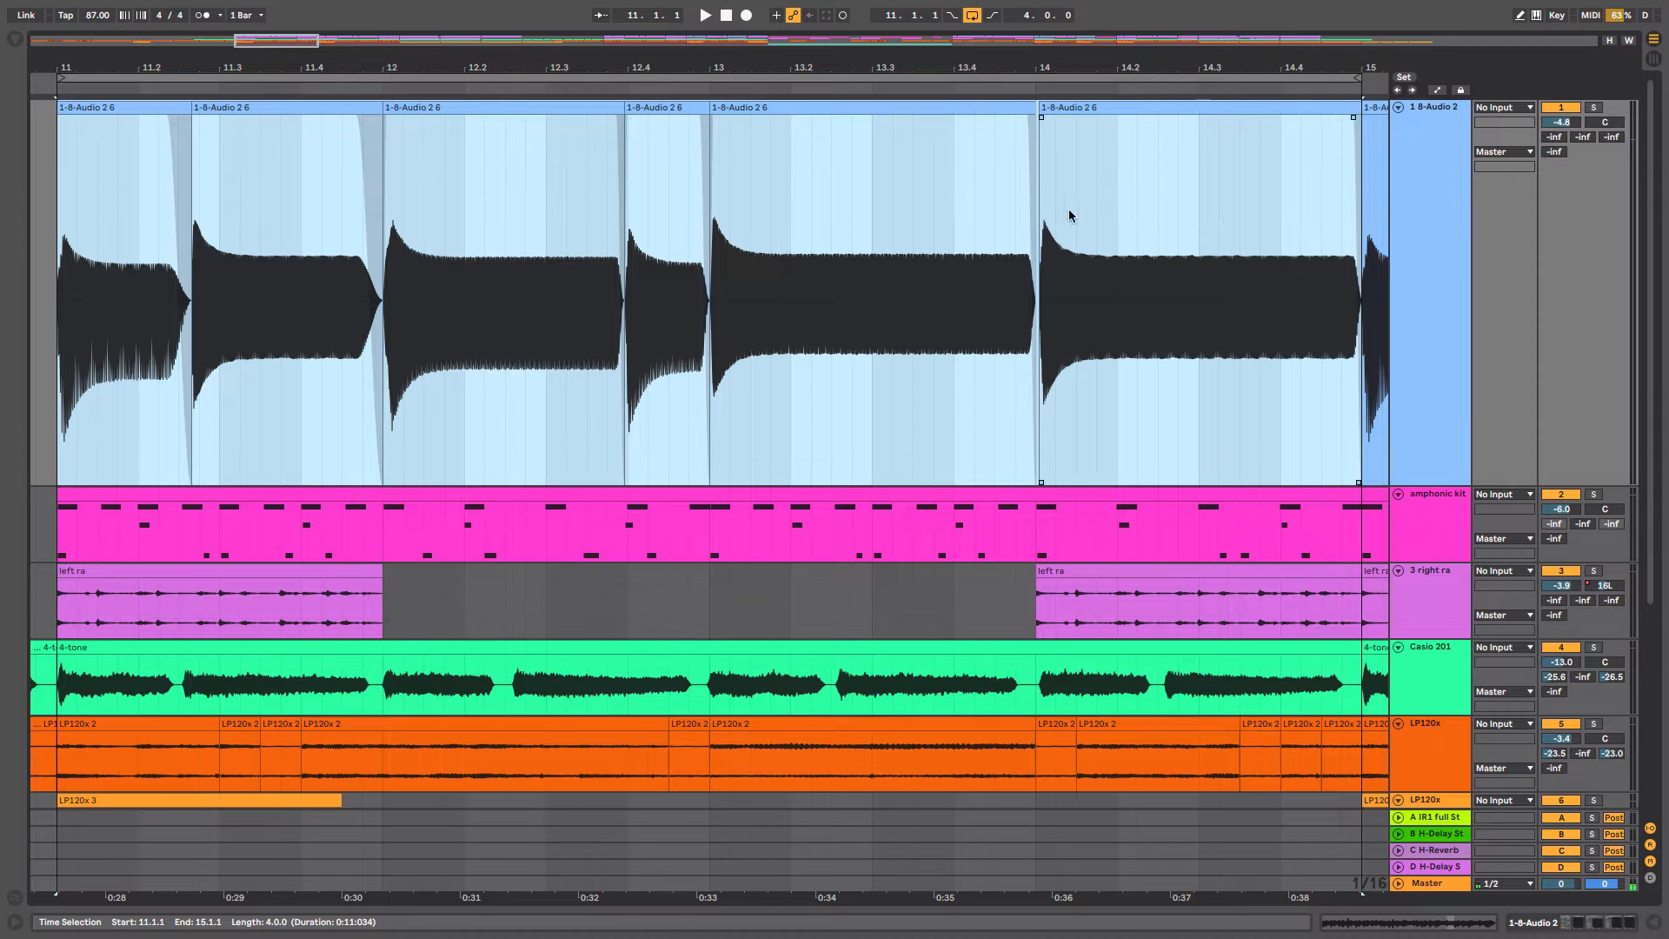
{"action": "key", "text": "space"}
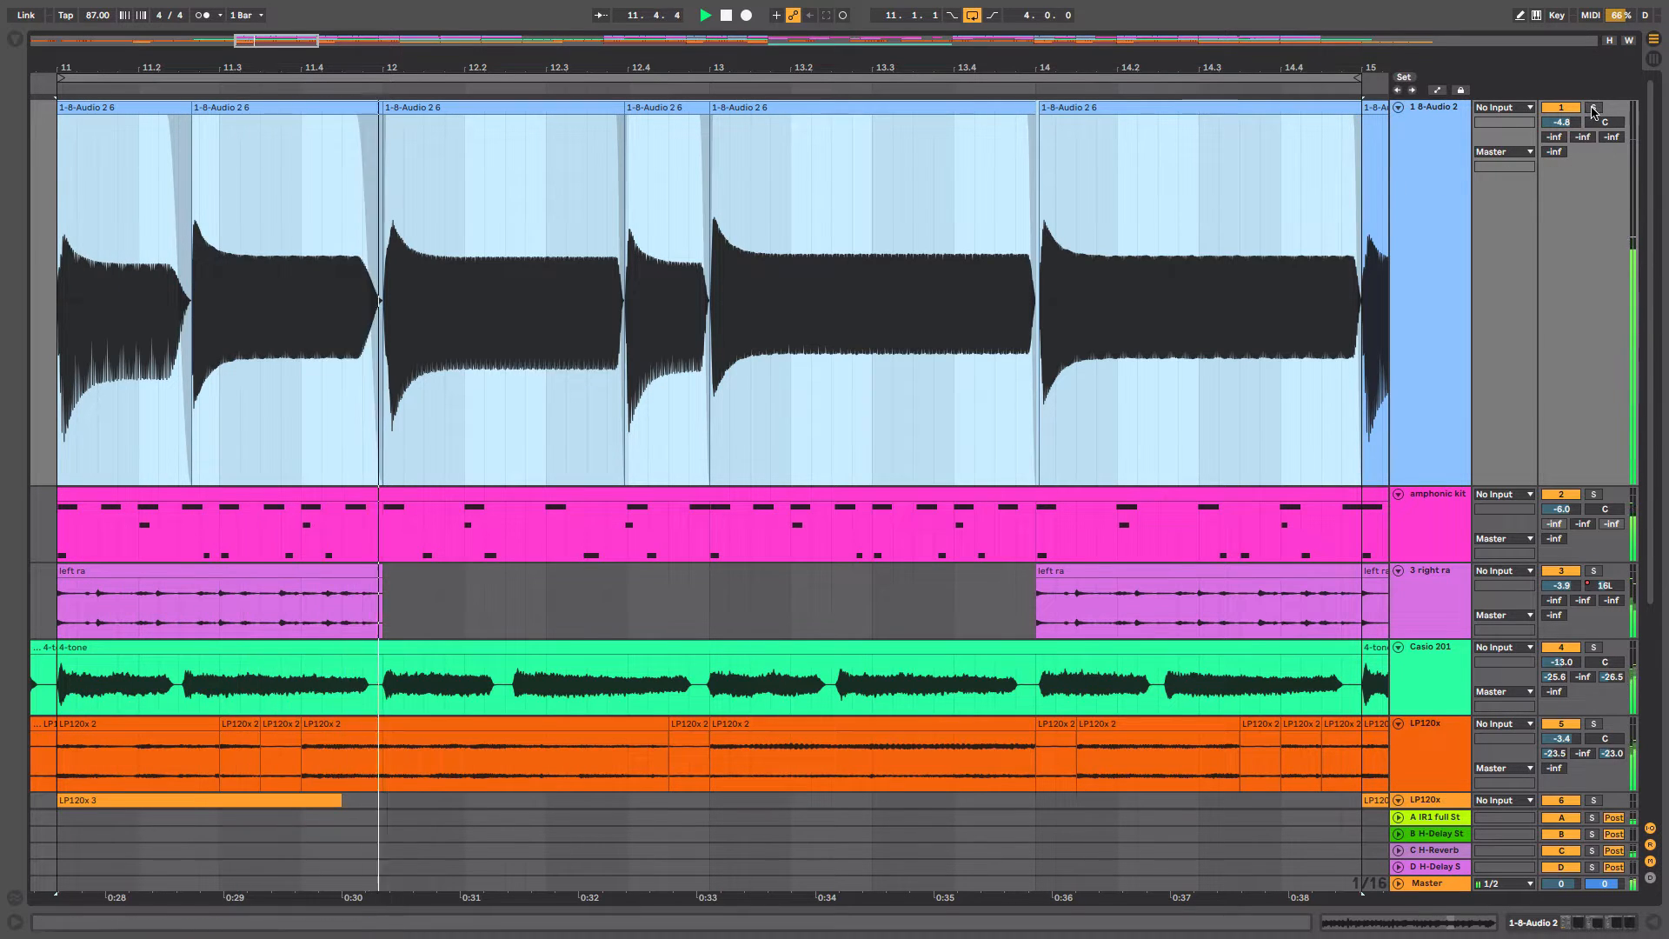
{"action": "left_click", "coordinate": [1561, 107]}
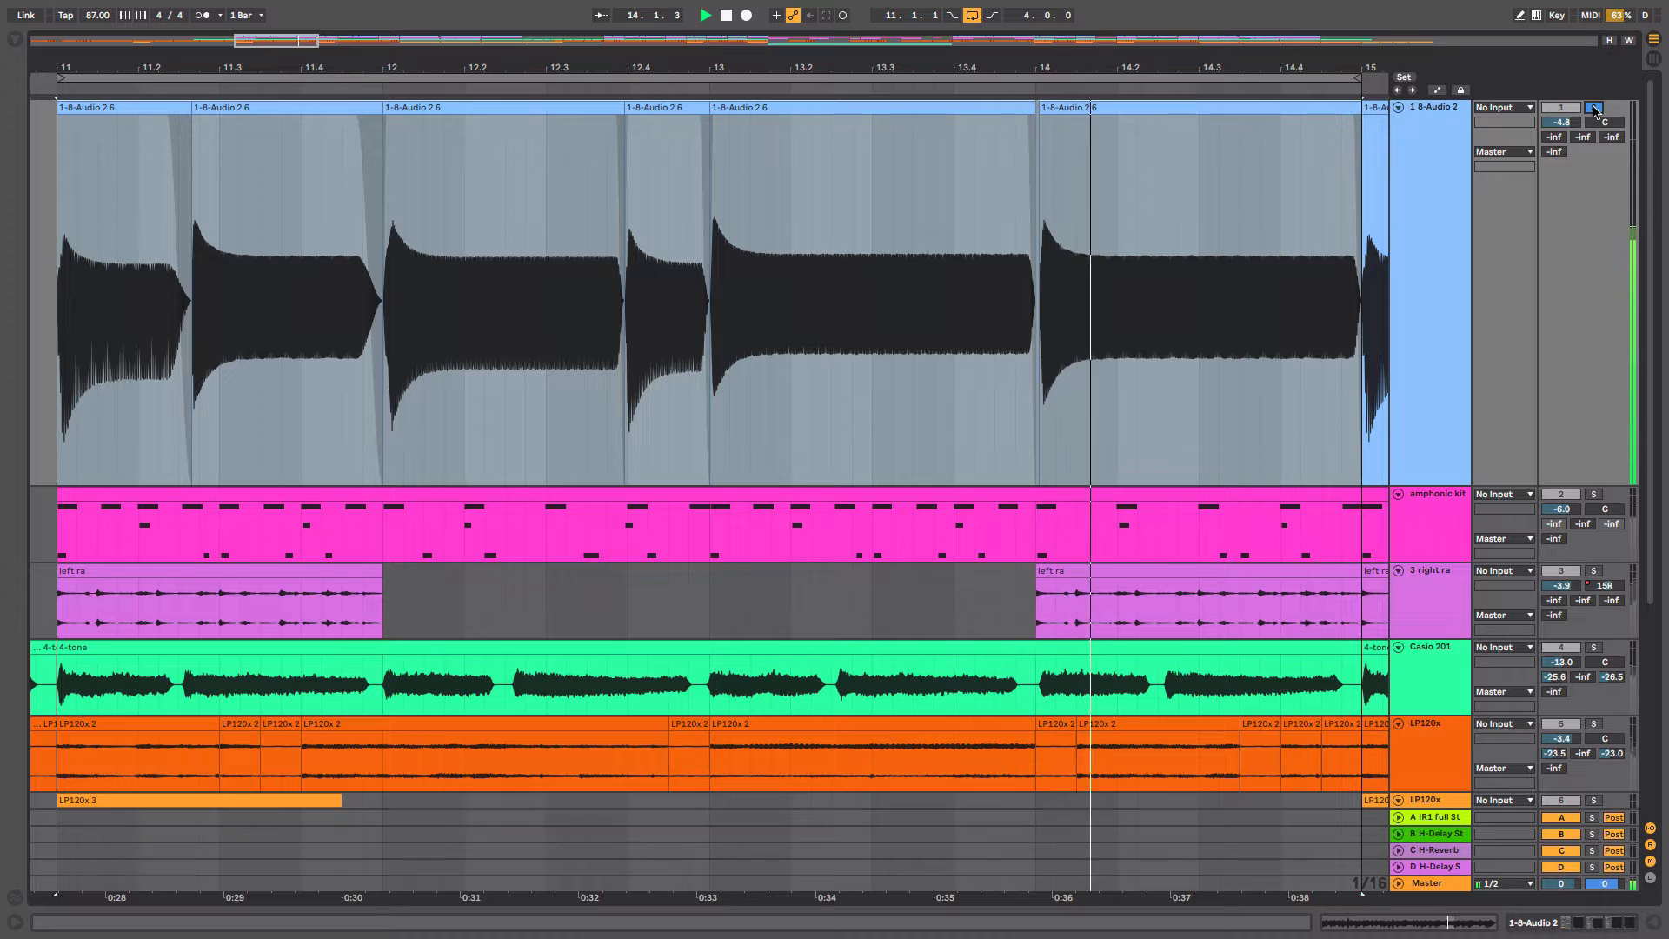
{"action": "key", "text": "space"}
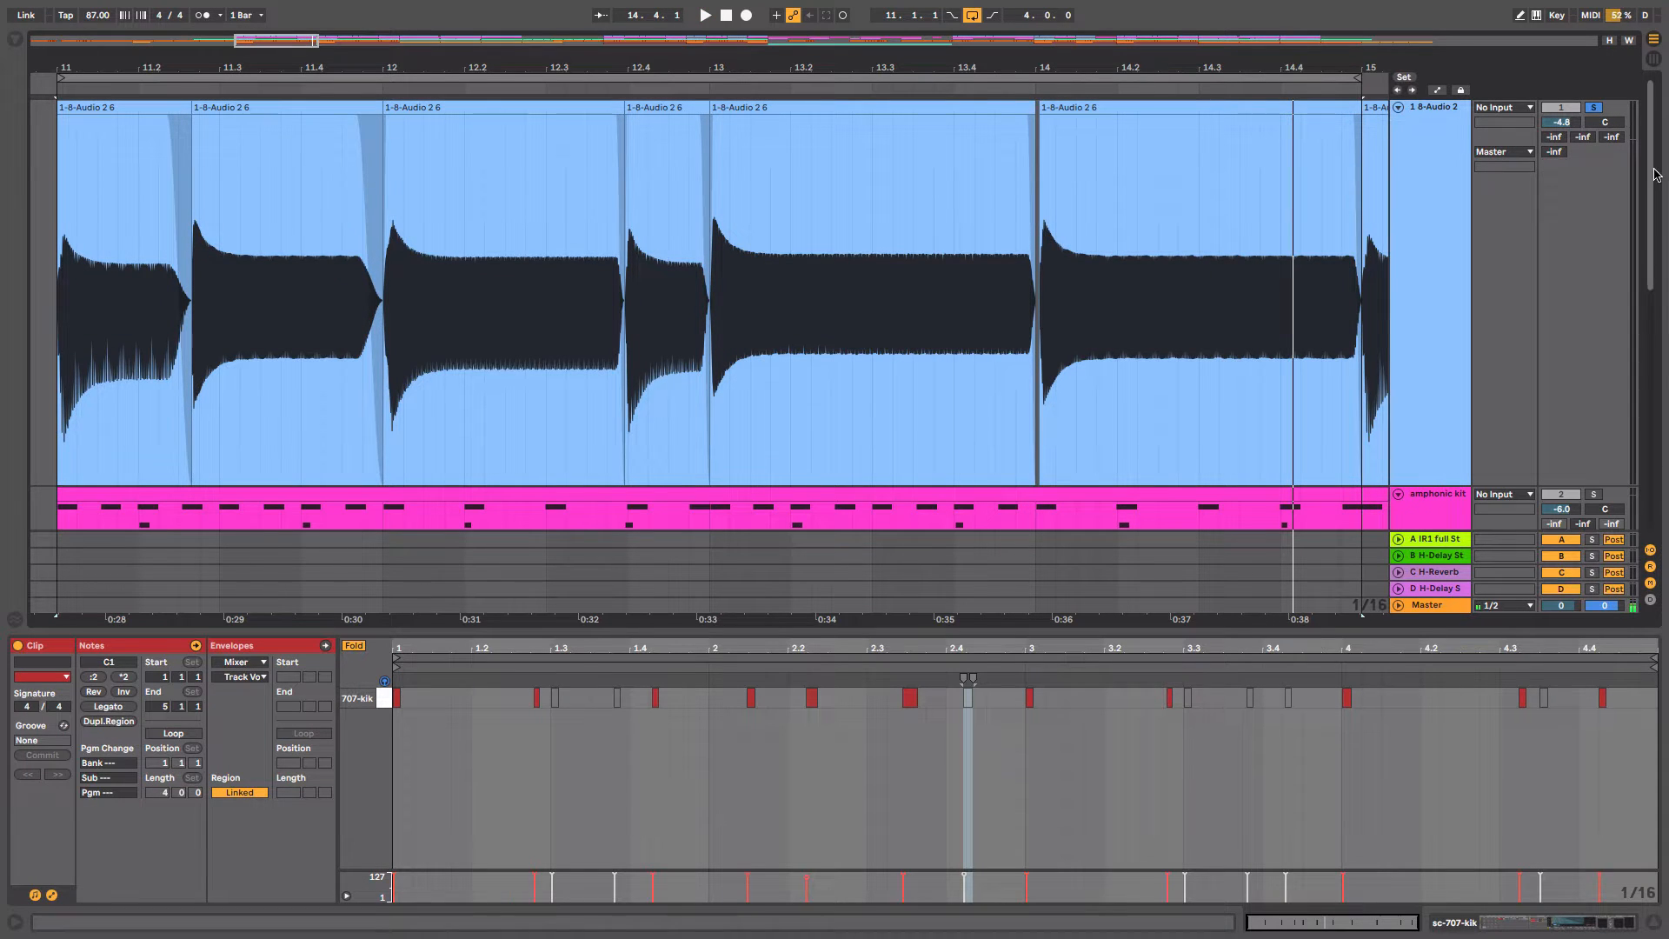
Select the sc-707-kik clip at bars 11 to 15 and examine its kick trigger notes
{"action": "scroll", "coordinate": [761, 389], "scroll_direction": "down", "scroll_amount": 6}
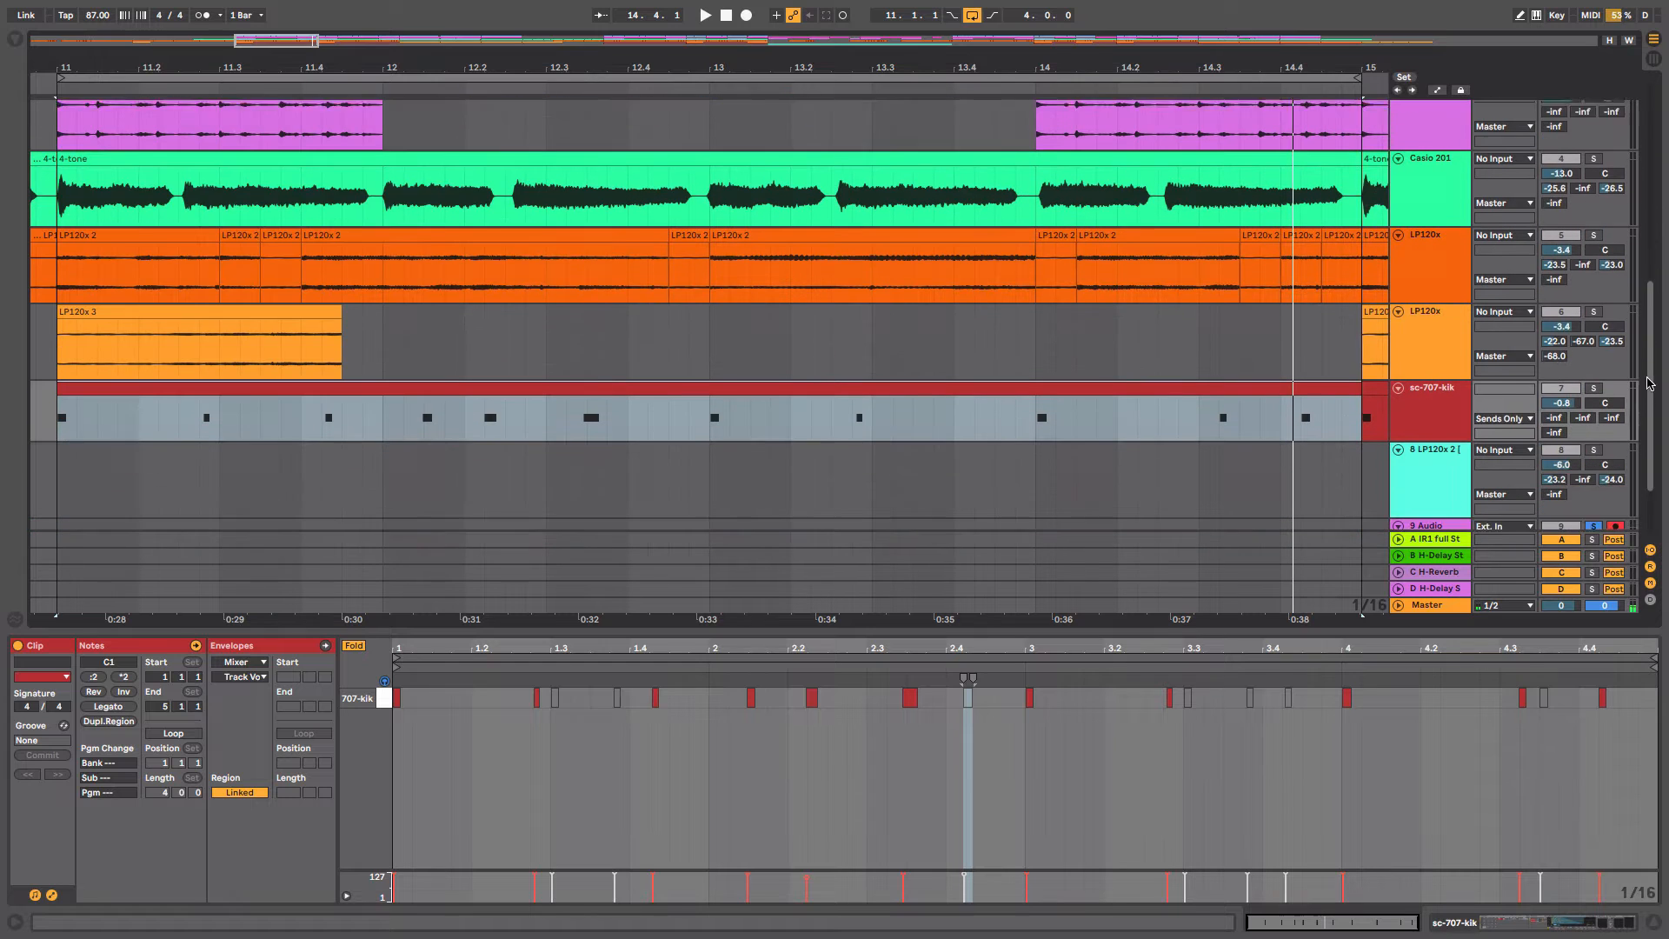
{"action": "left_click", "coordinate": [768, 370]}
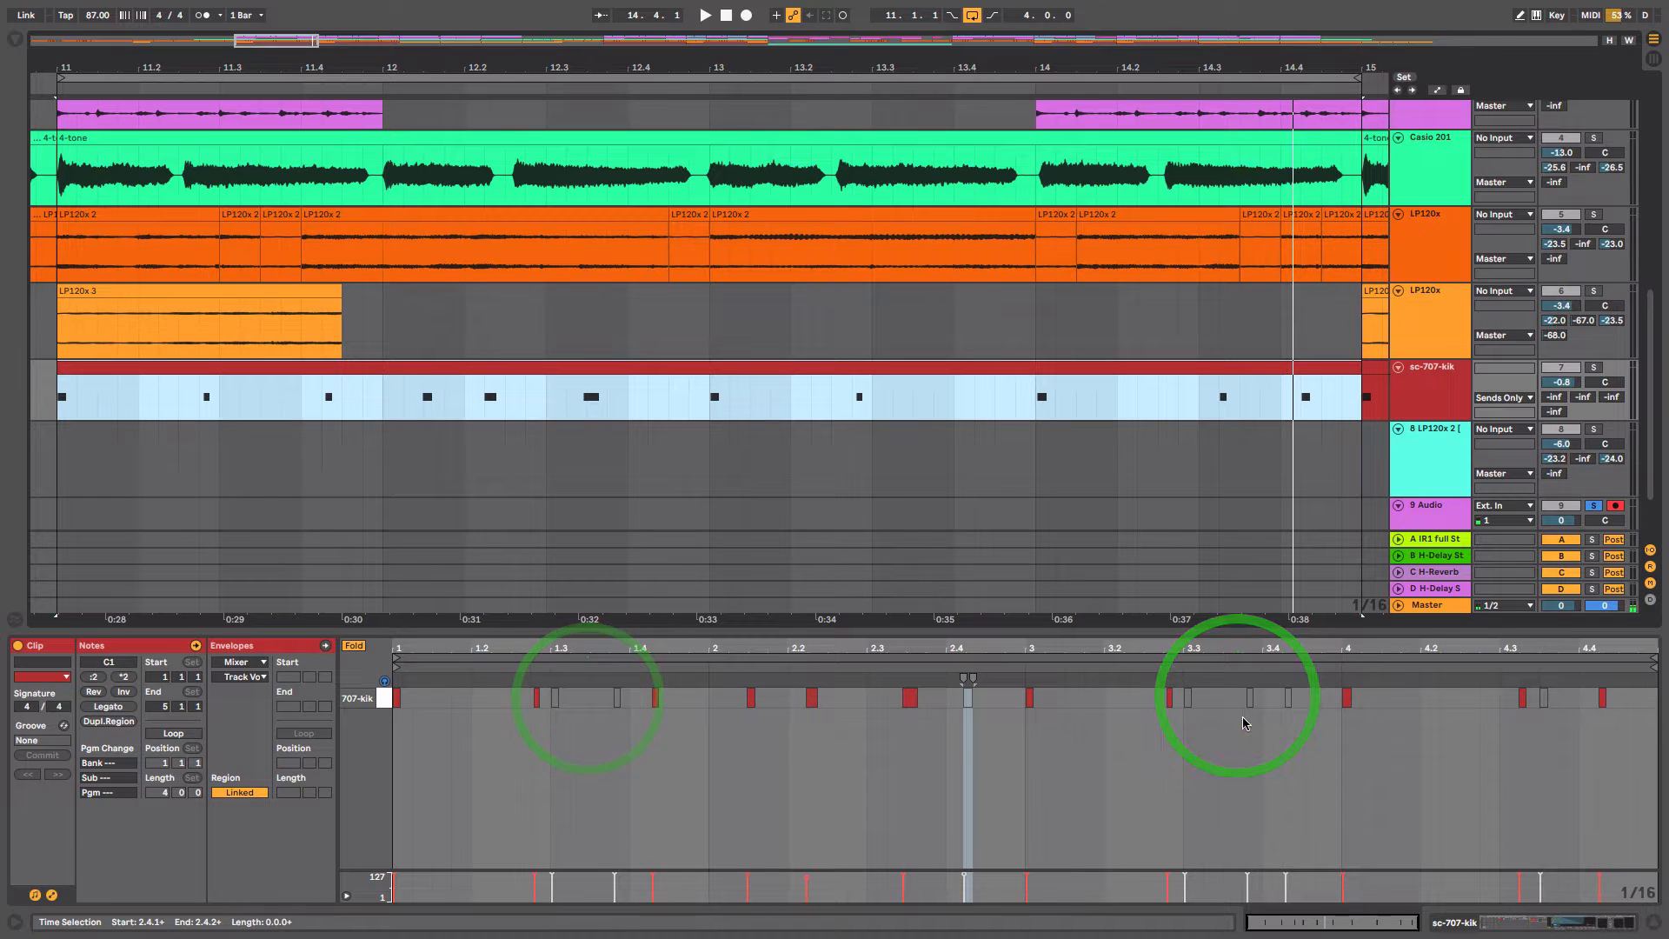
Play the orange LP120x track soloed, then bring the drum kit track into the solo playback
{"action": "left_click_drag", "start_coordinate": [1651, 448], "coordinate": [1668, 239]}
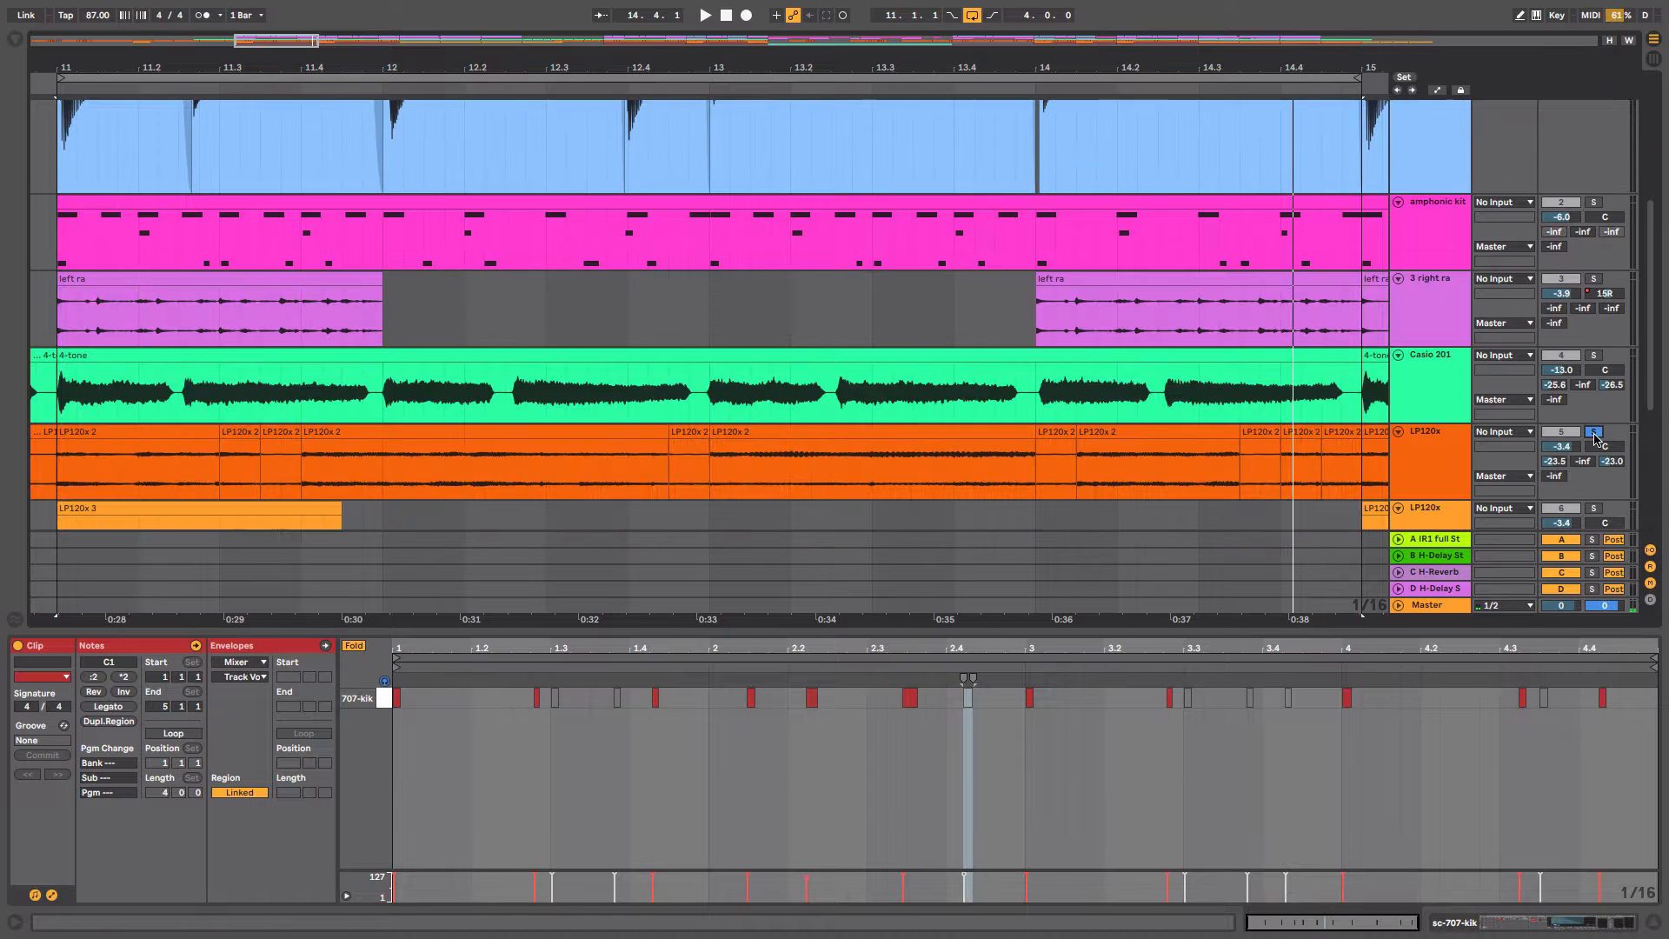
{"action": "key", "text": "space"}
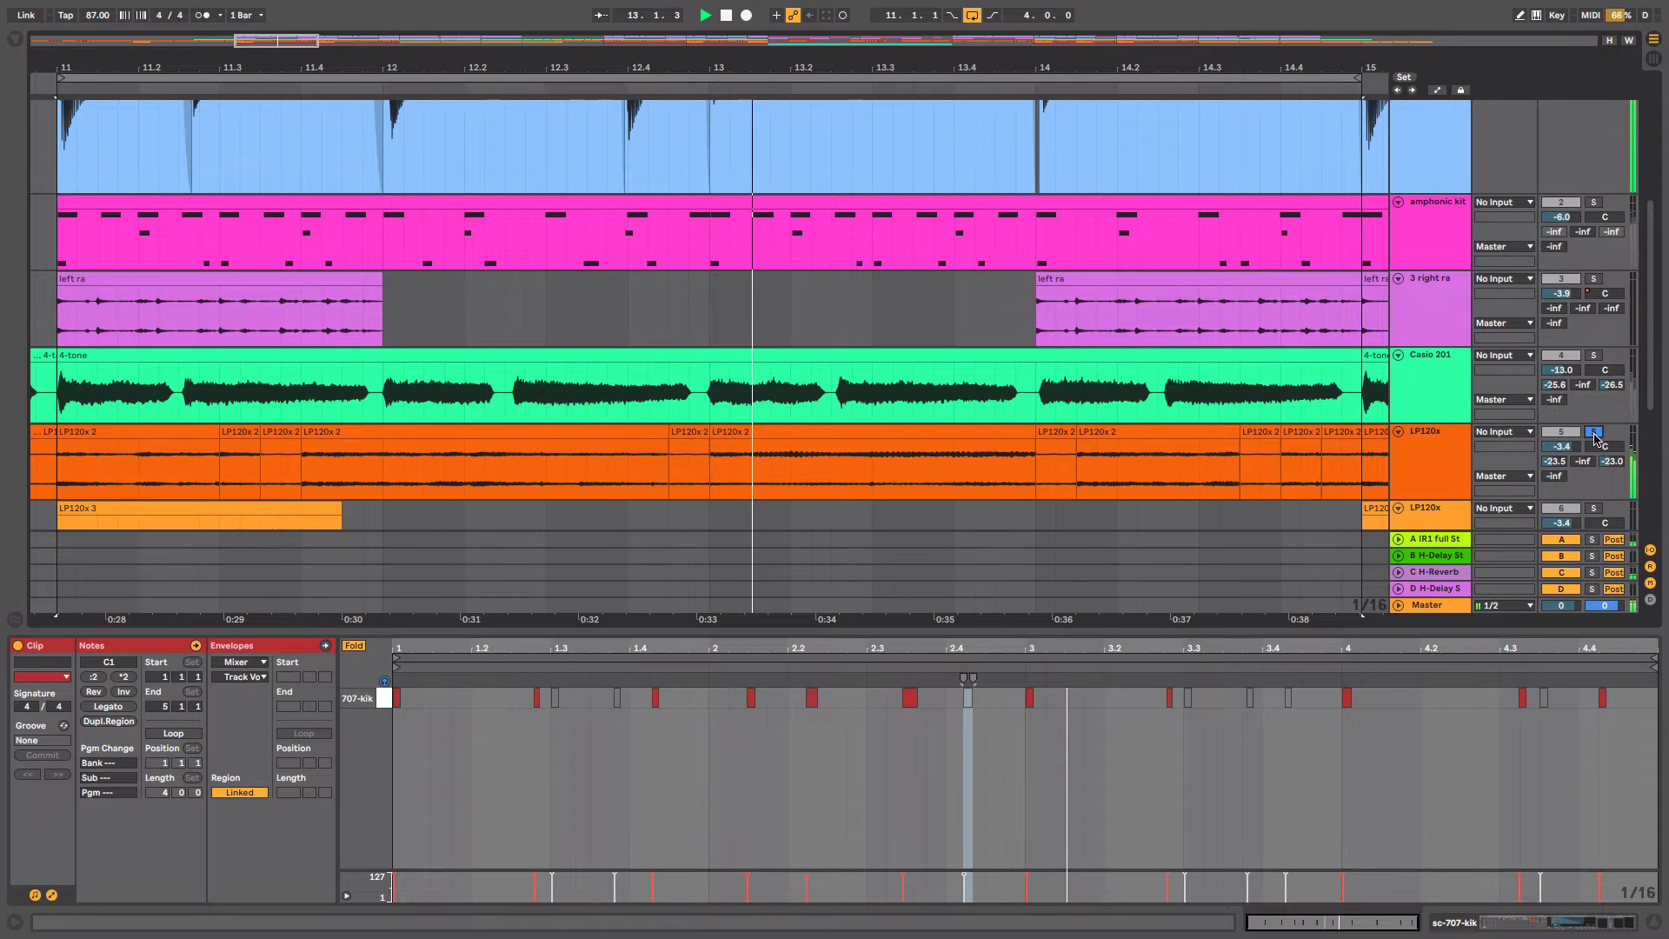
{"action": "left_click", "coordinate": [1594, 204]}
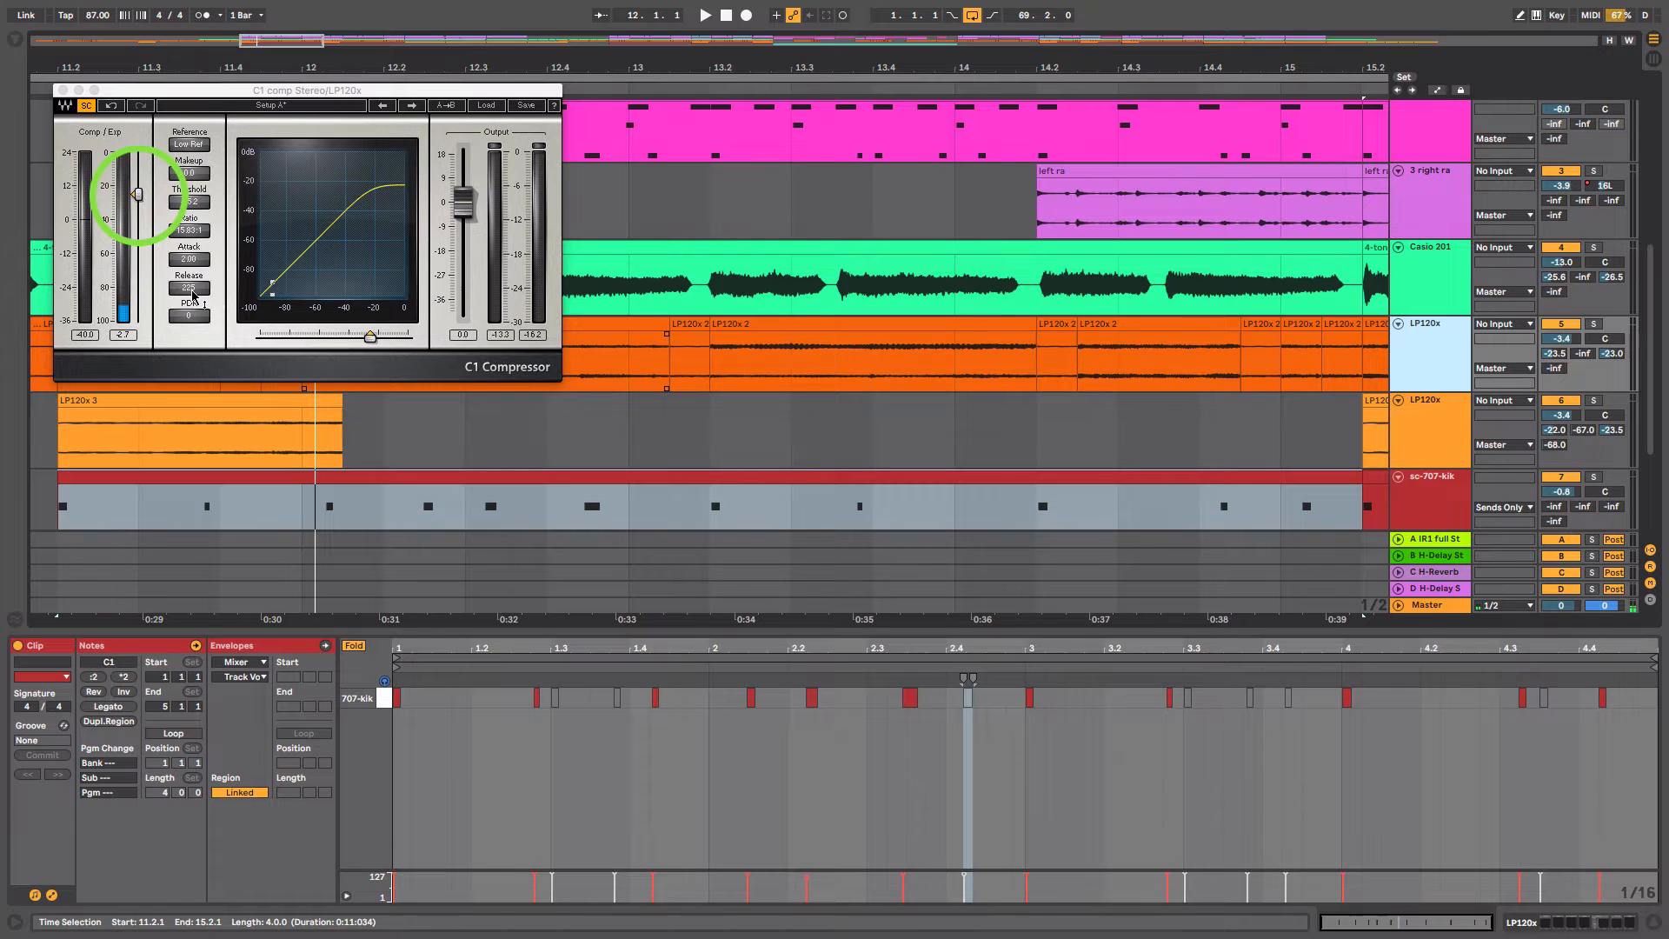
Examine the C1 Compressor on the 1 8-Audio 2 track, which is sidechained to sc-707-kik
{"action": "scroll", "coordinate": [1409, 284], "scroll_direction": "up", "scroll_amount": 5}
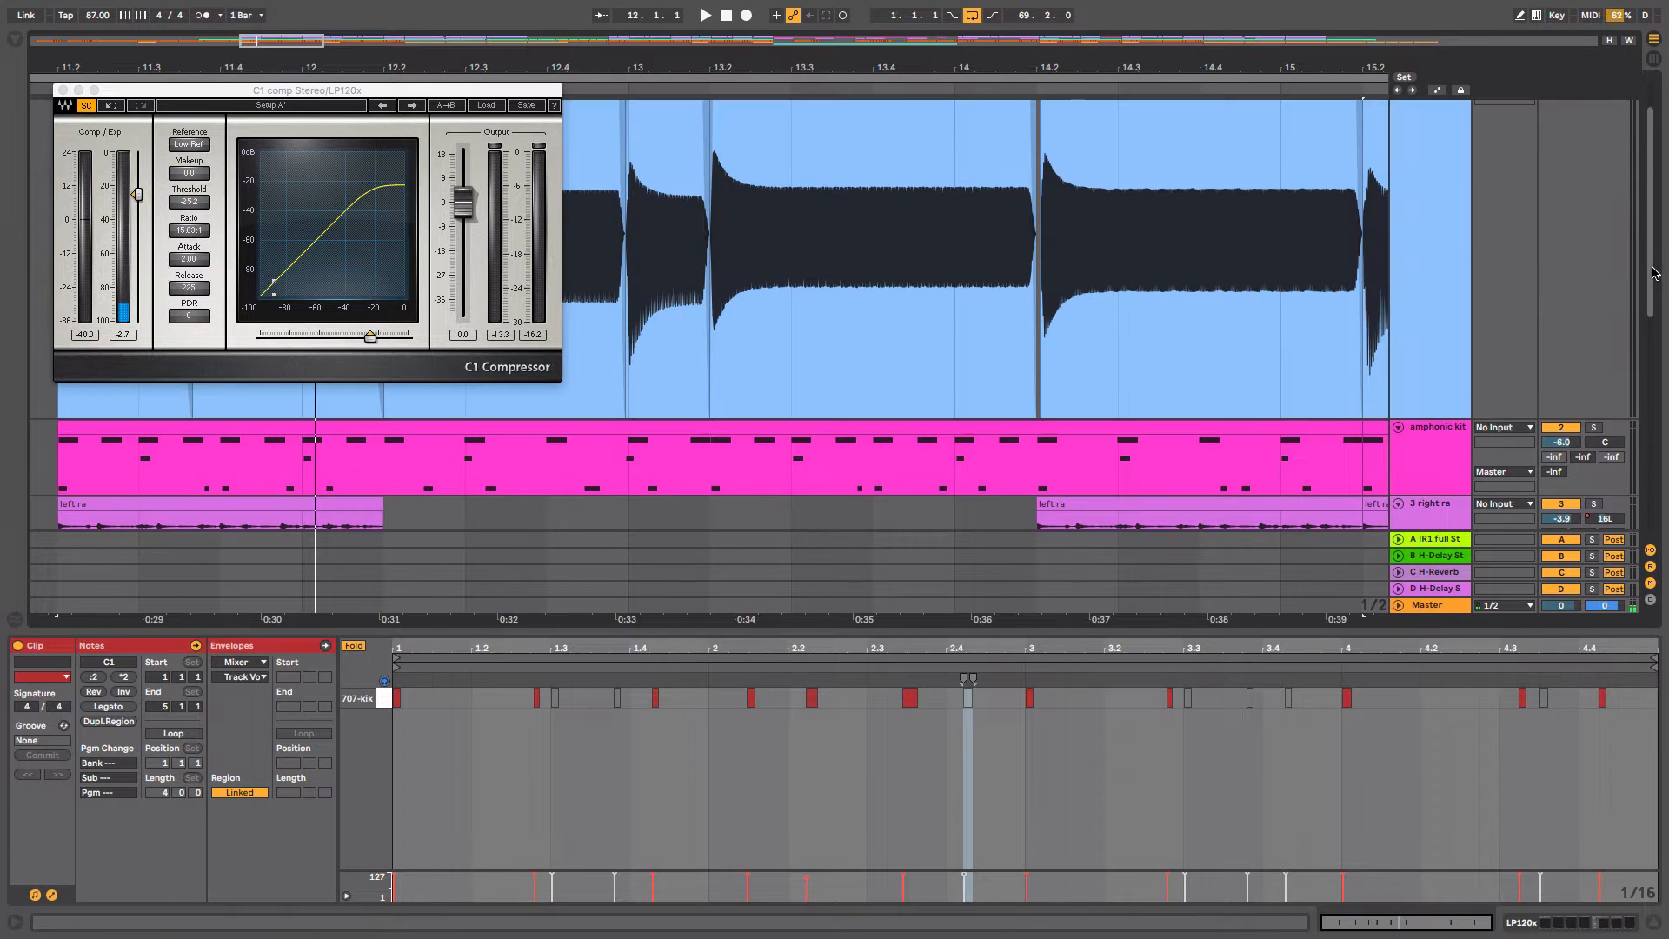
{"action": "left_click", "coordinate": [1427, 270]}
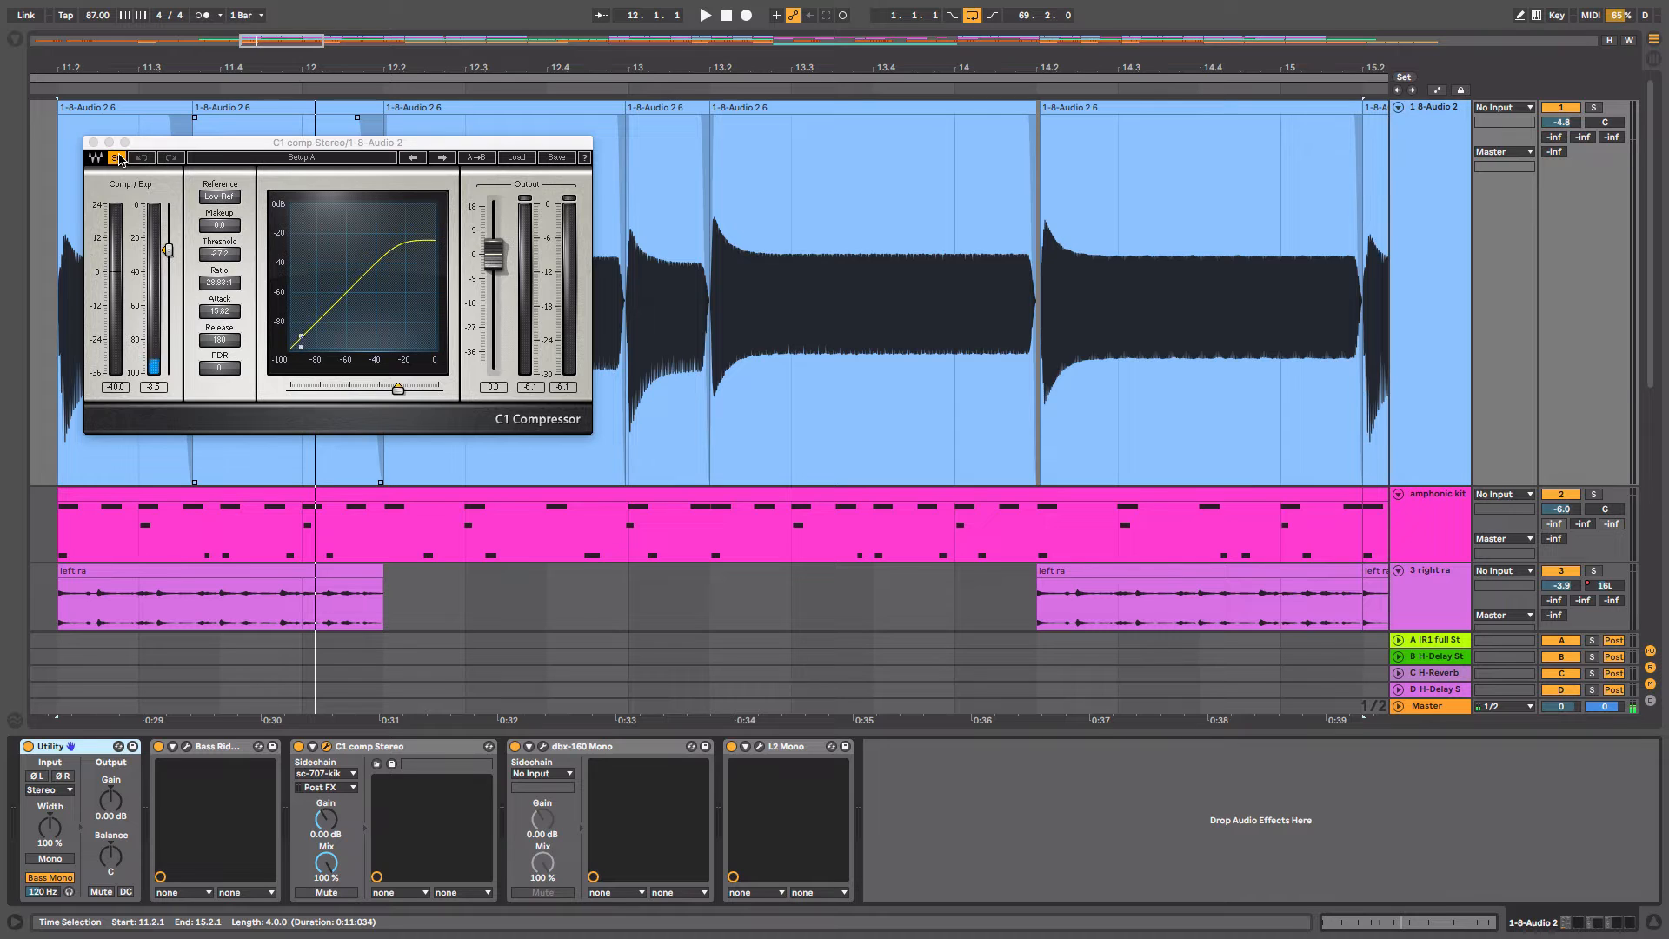
{"action": "left_click", "coordinate": [1437, 645]}
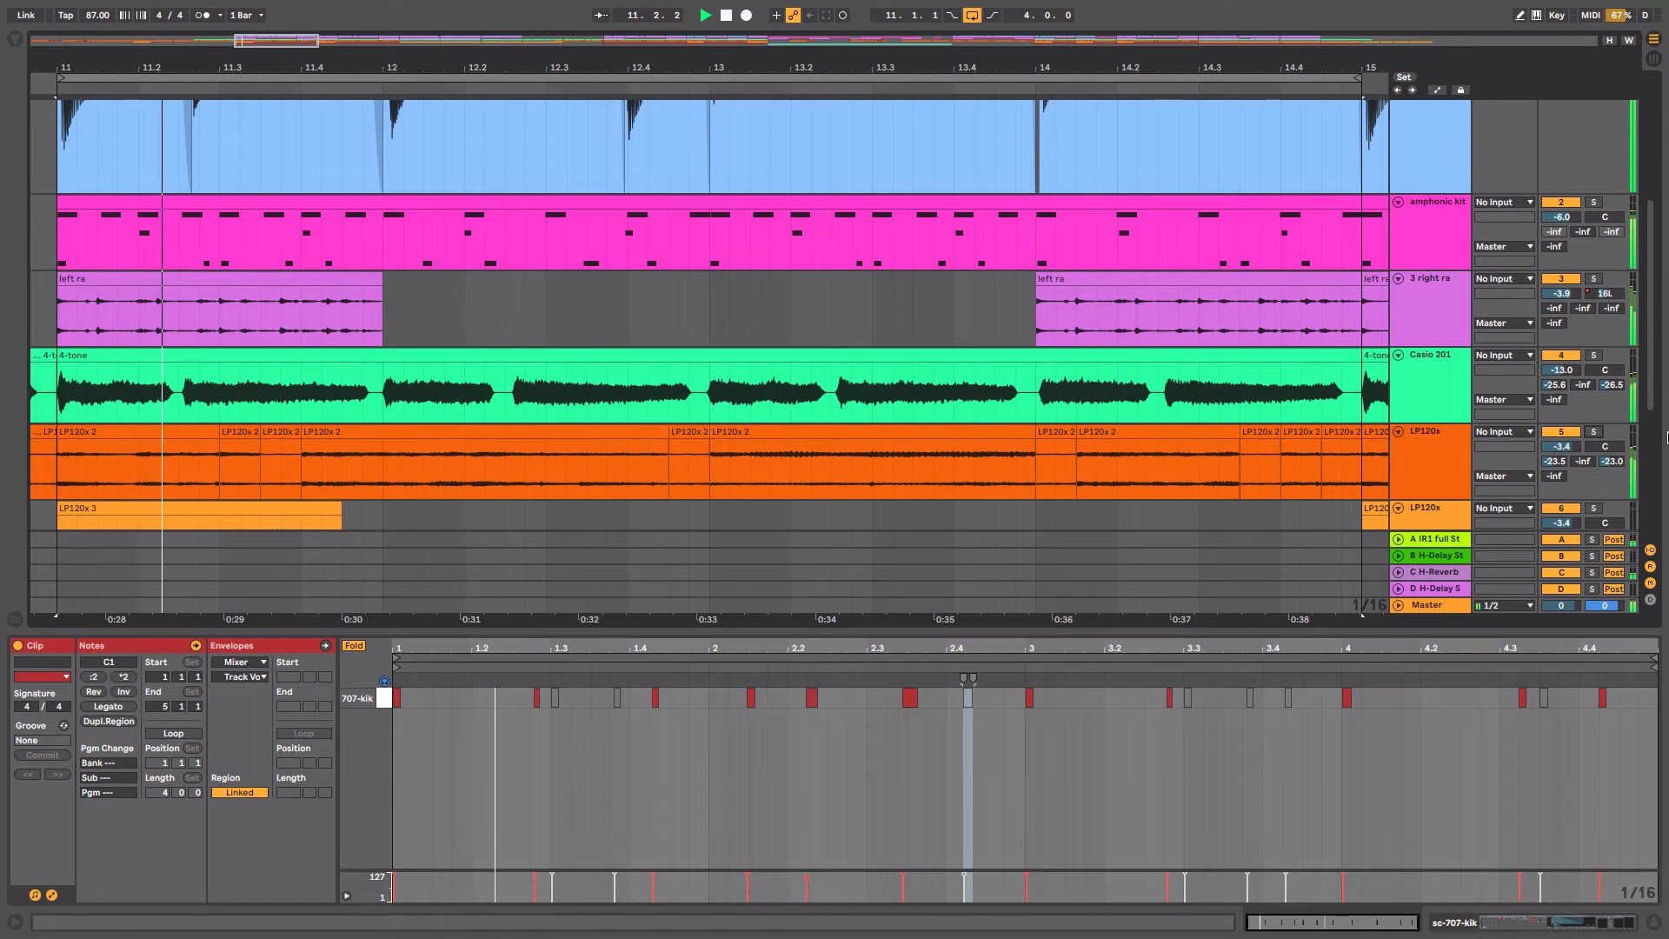
Listen to bars 11 to 15 with all tracks playing, then return to the full arrangement
{"action": "left_click_drag", "start_coordinate": [1650, 403], "coordinate": [1659, 332]}
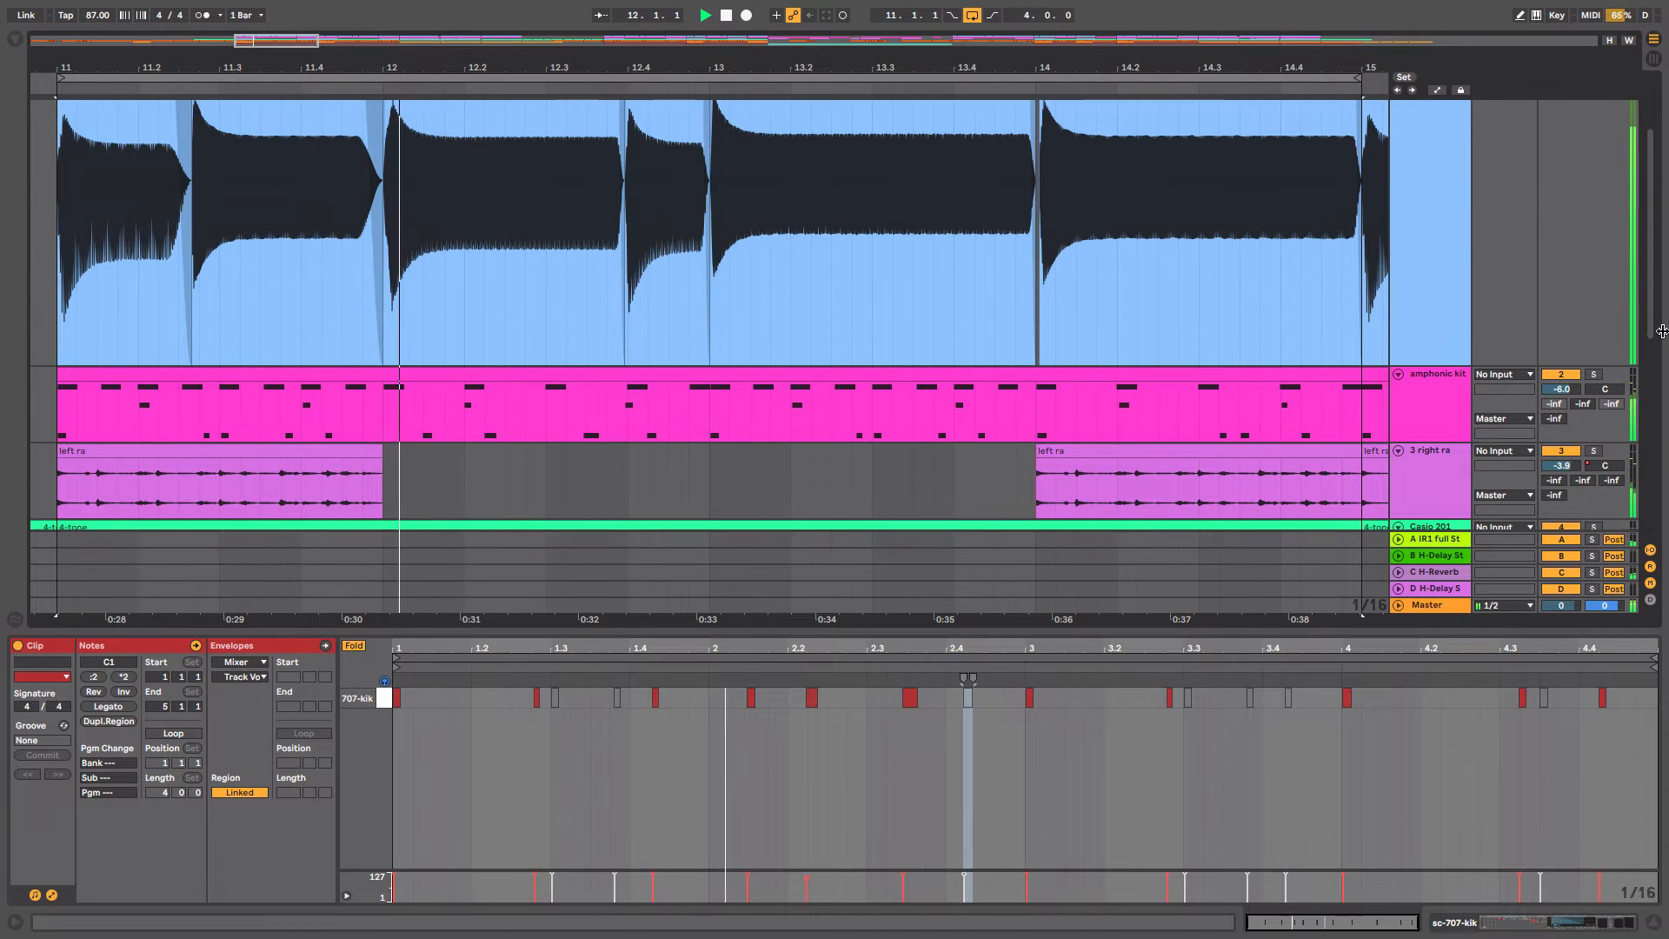
{"action": "key", "text": "x"}
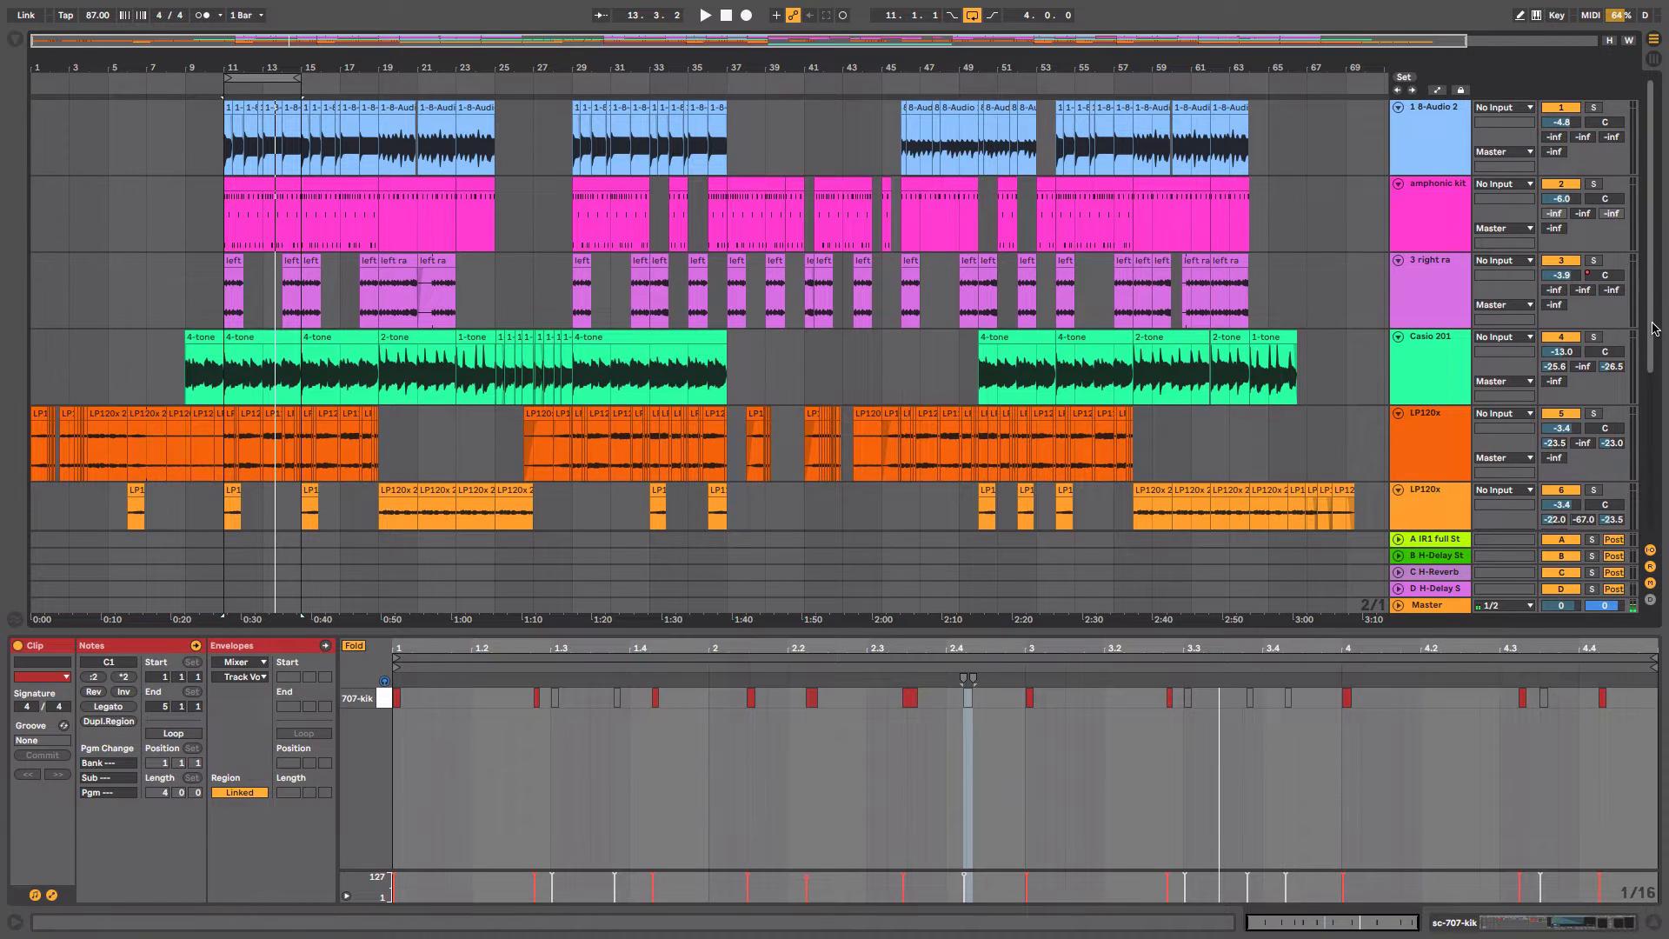
Inspect the Bass Rider, dbx-160 and L2 plugin settings on the 1 8-Audio 2 track, then close their windows
{"action": "left_click", "coordinate": [1434, 137]}
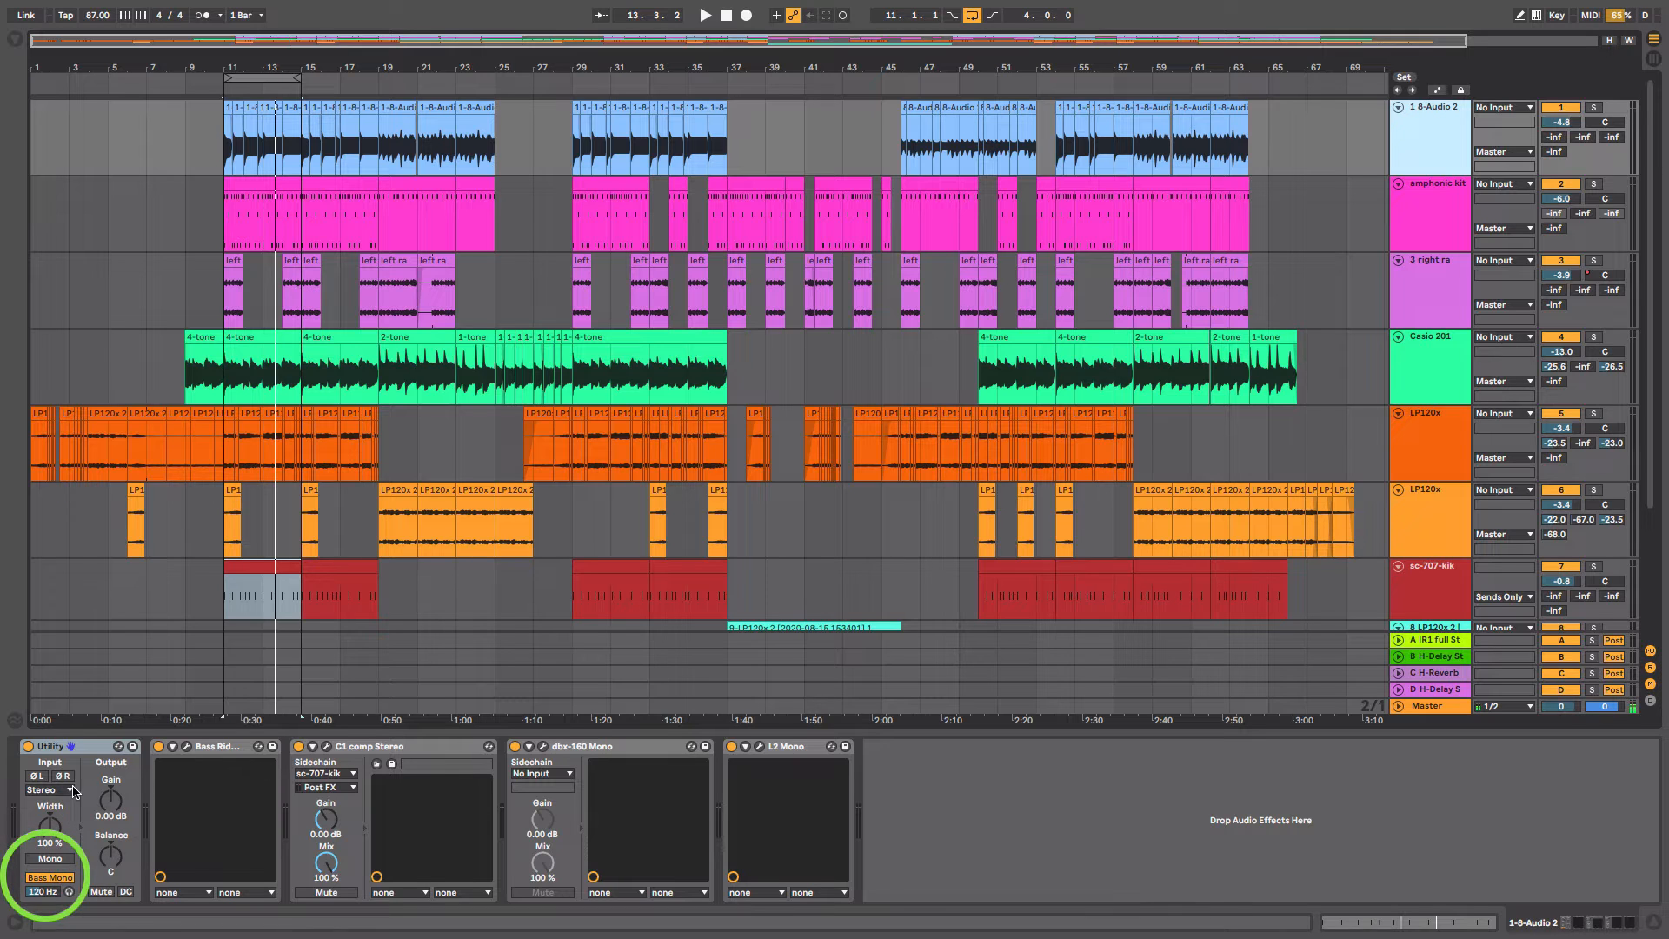
{"action": "left_click", "coordinate": [186, 747]}
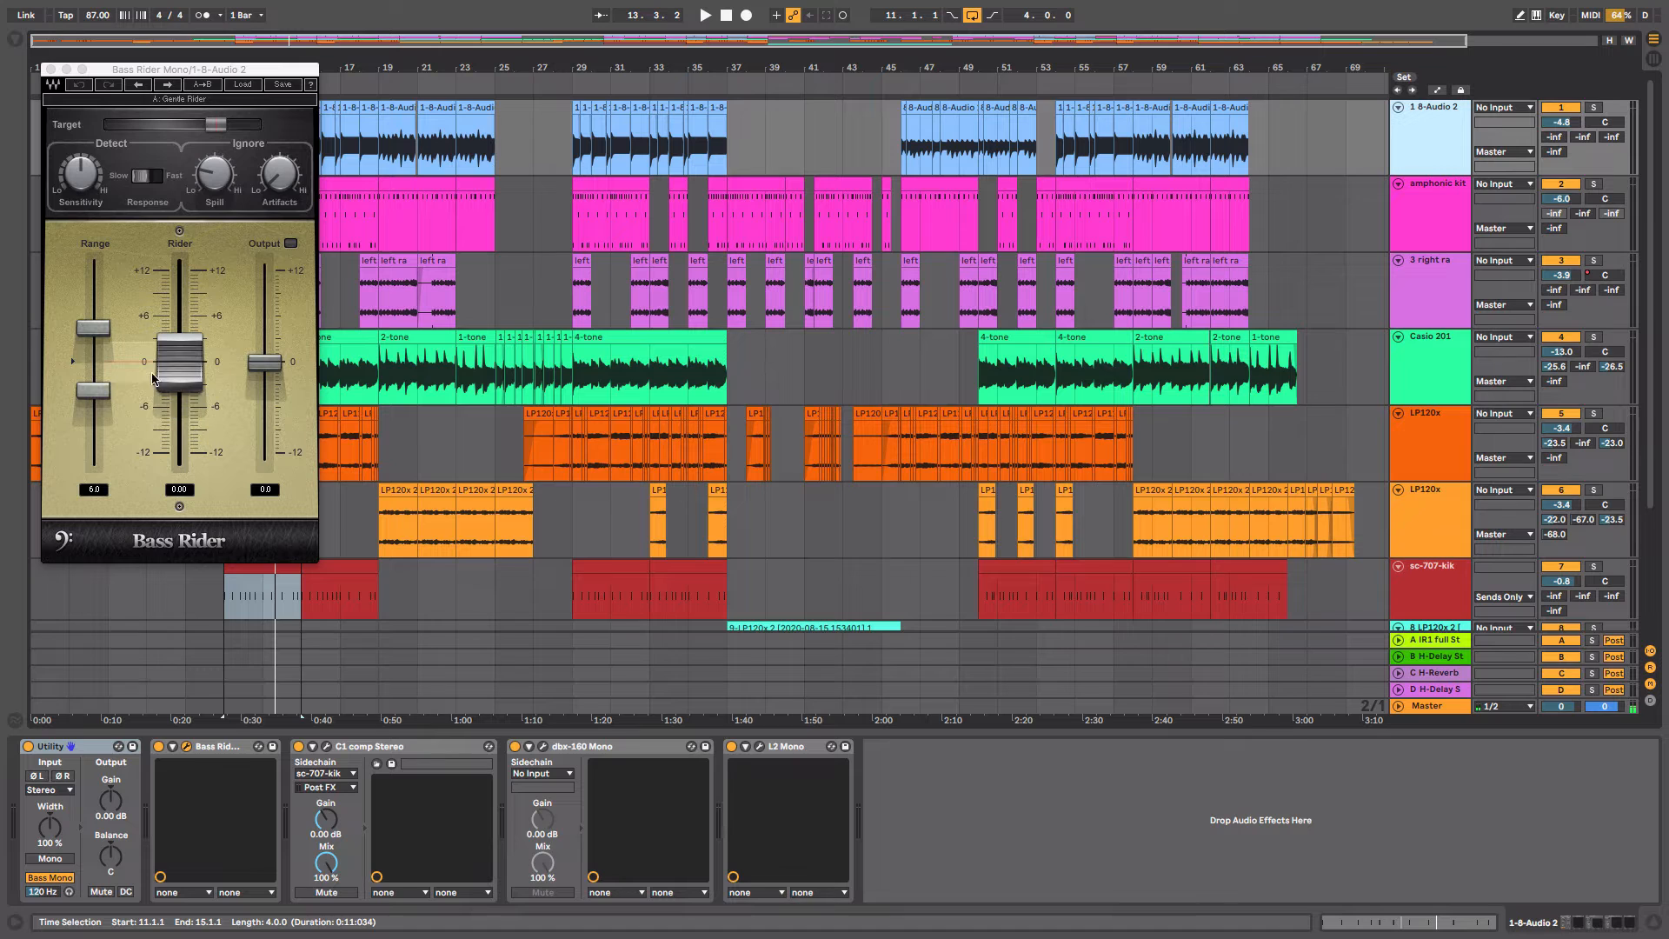
{"action": "left_click", "coordinate": [544, 747]}
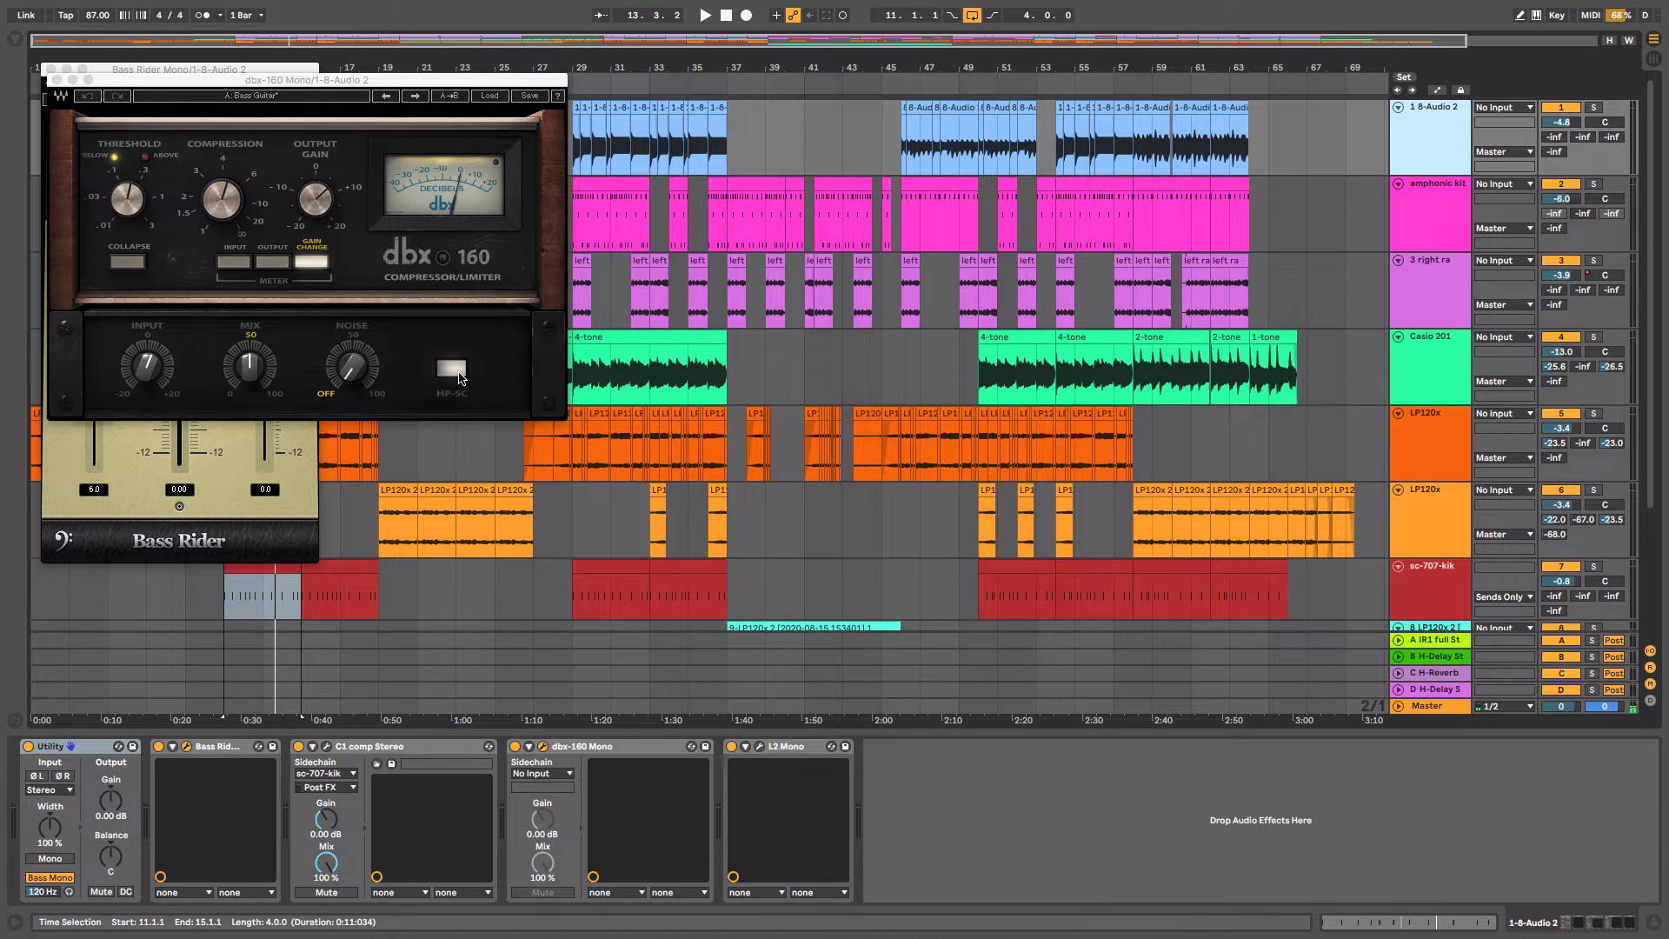
{"action": "left_click", "coordinate": [453, 372]}
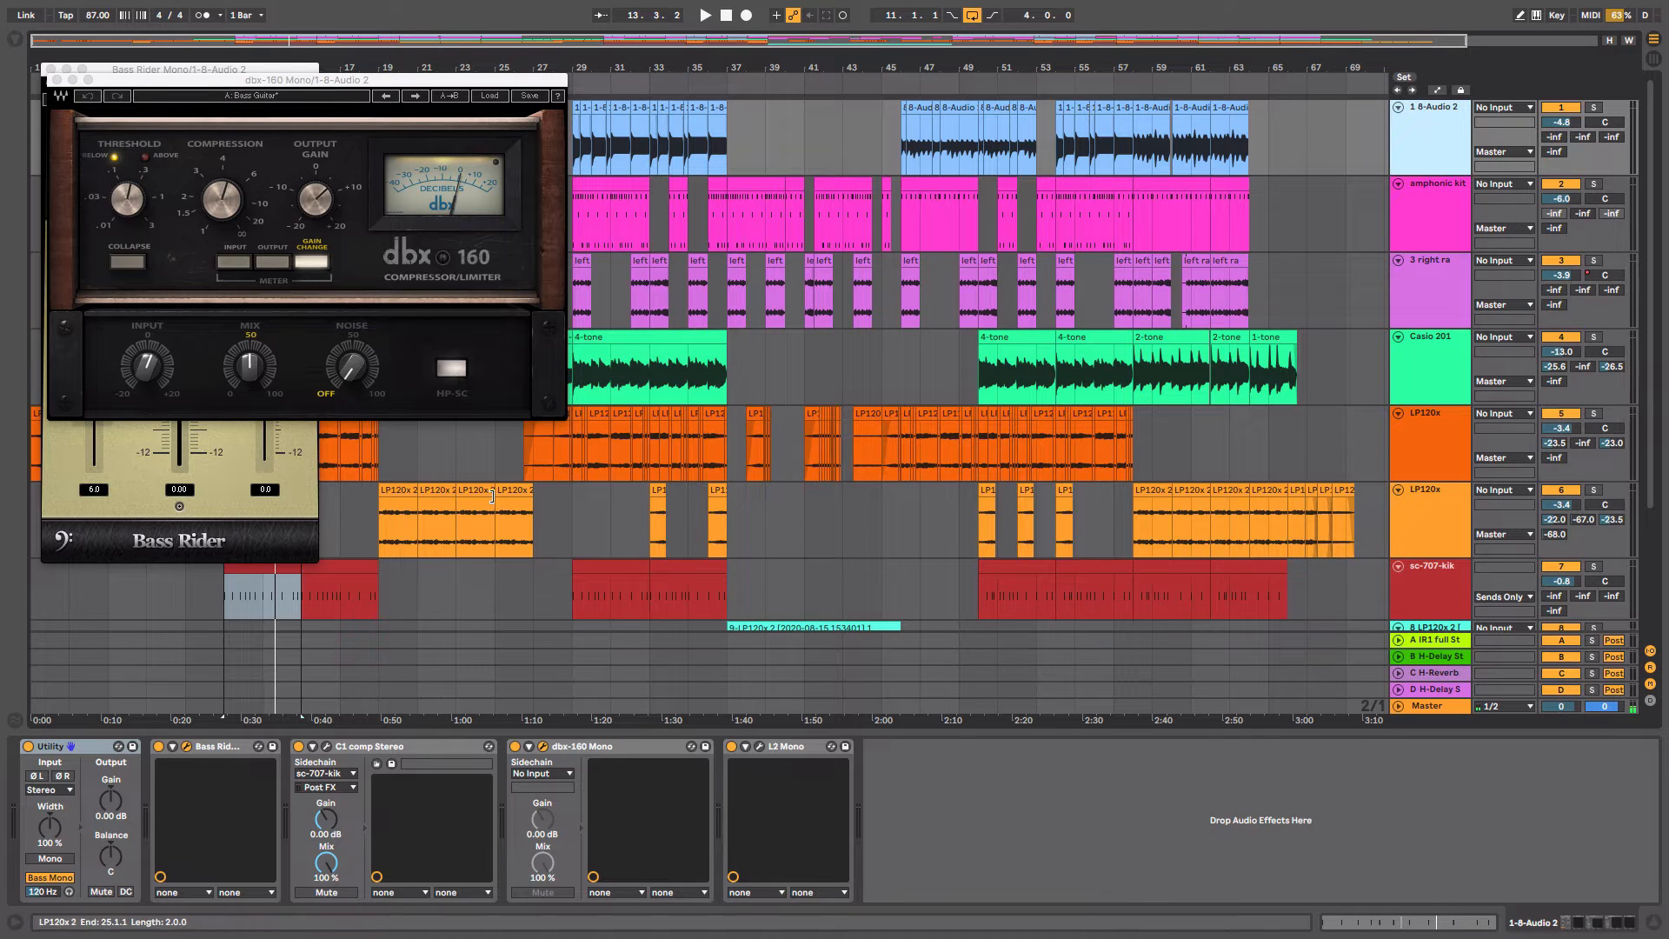
{"action": "left_click", "coordinate": [760, 747]}
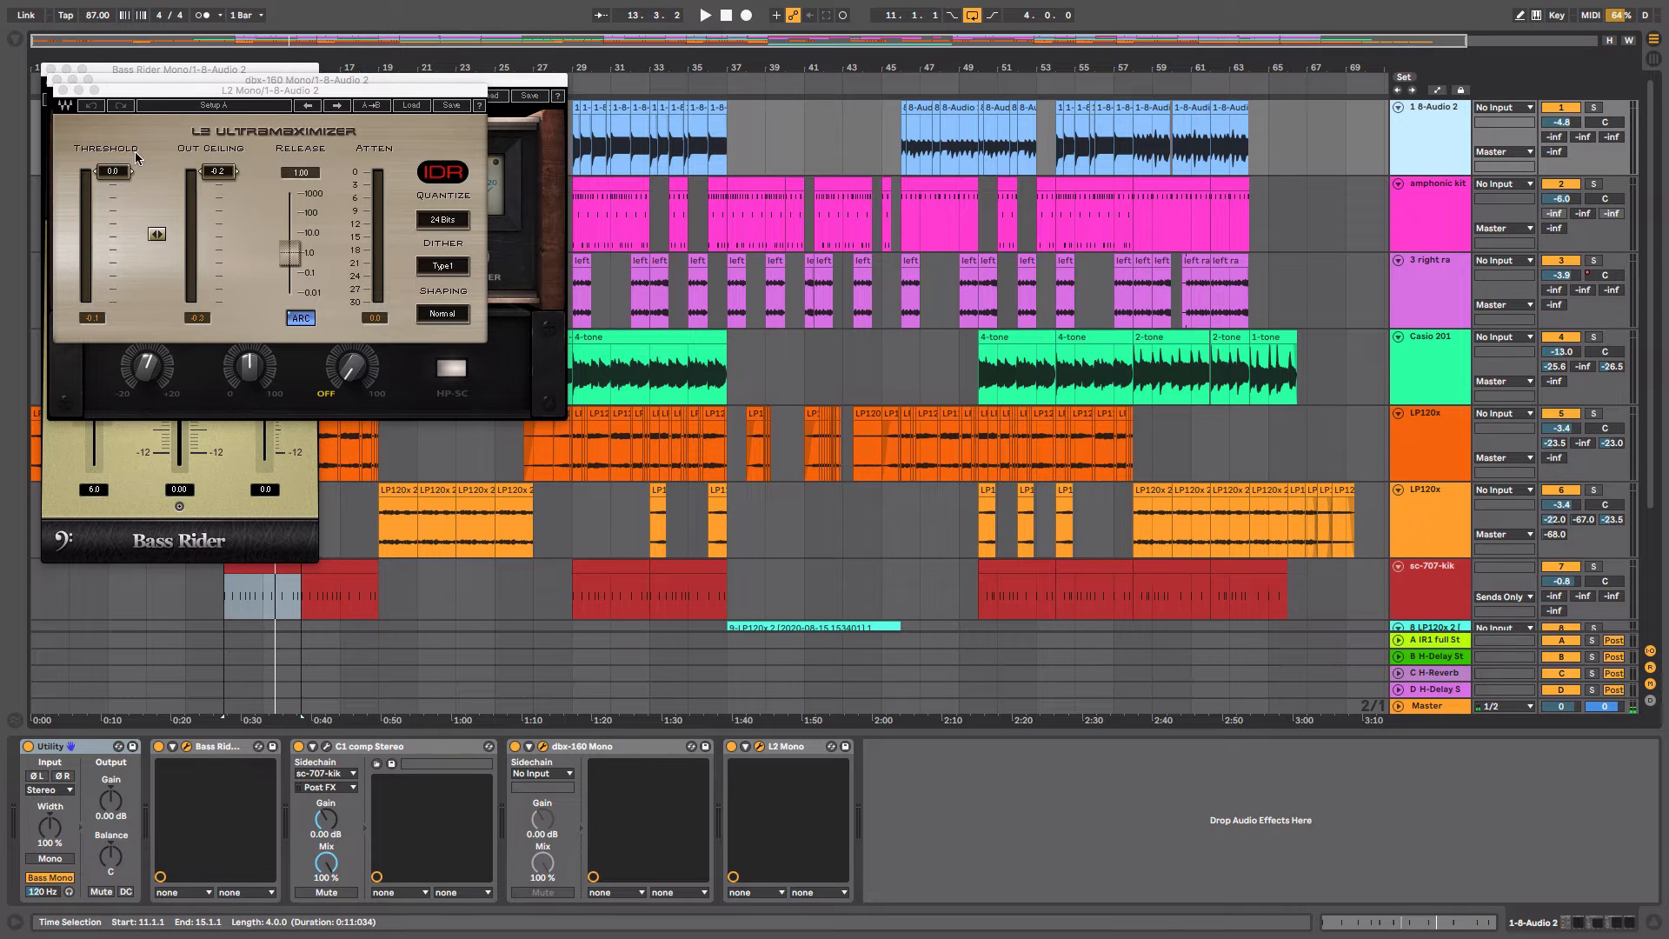
{"action": "left_click", "coordinate": [62, 90]}
{"action": "left_click", "coordinate": [56, 80]}
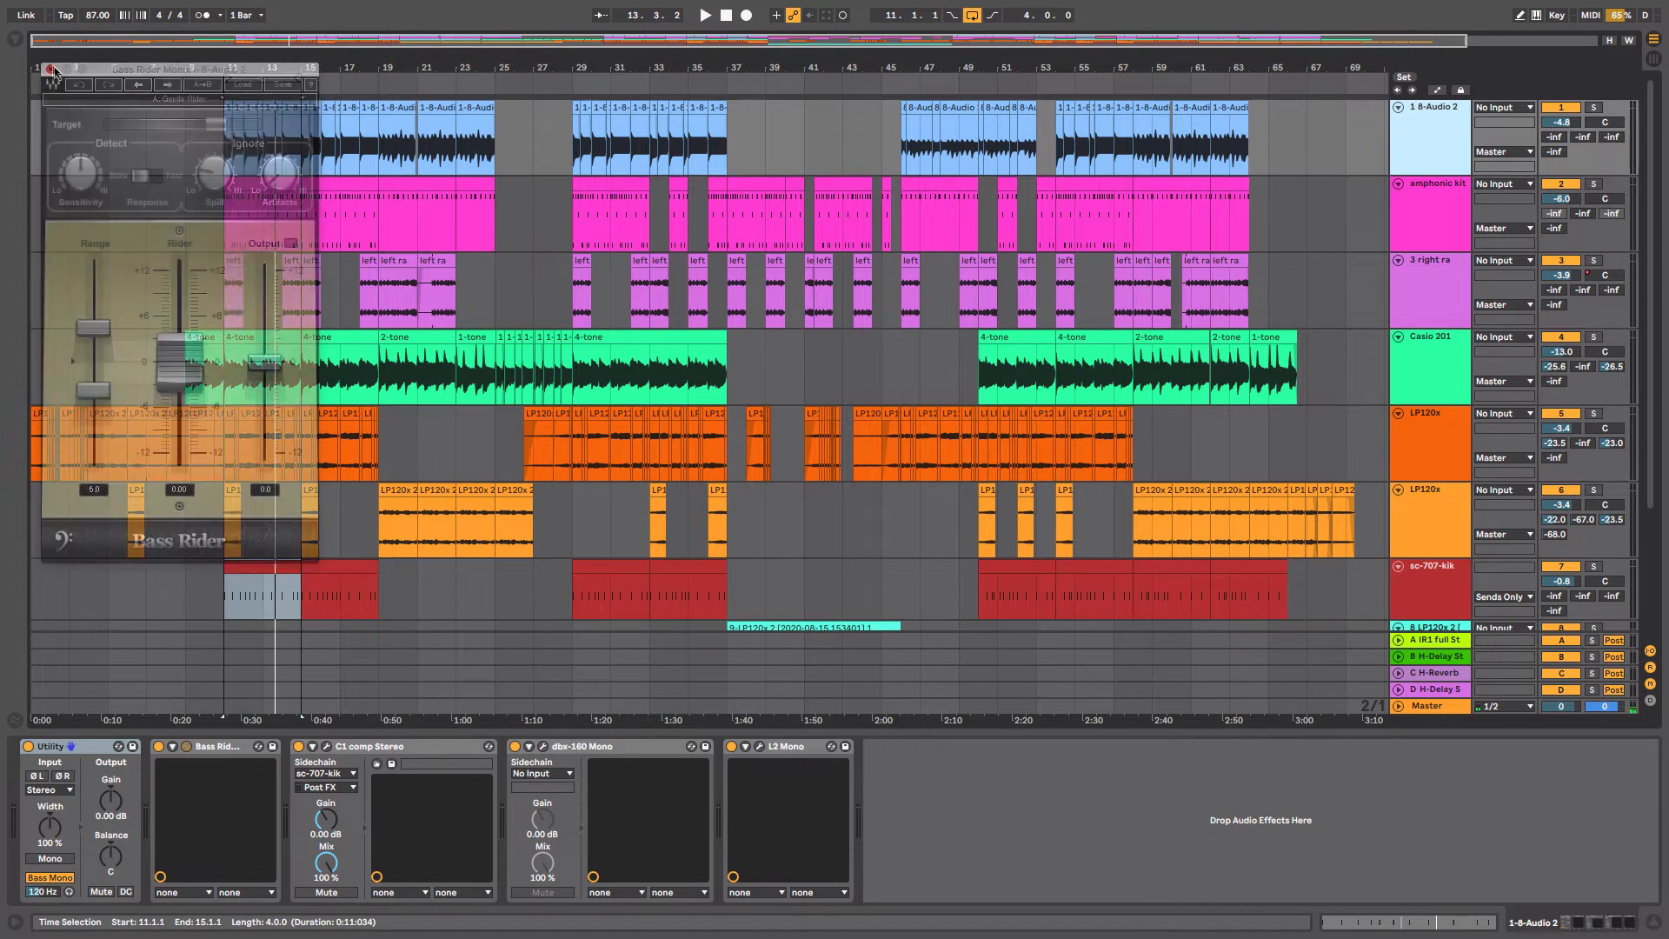
{"action": "left_click", "coordinate": [51, 69]}
Play bars 11 to 15 while watching the Bass Rider, dbx-160 and L2 meters, then stop and close the plugins
{"action": "key", "text": "space"}
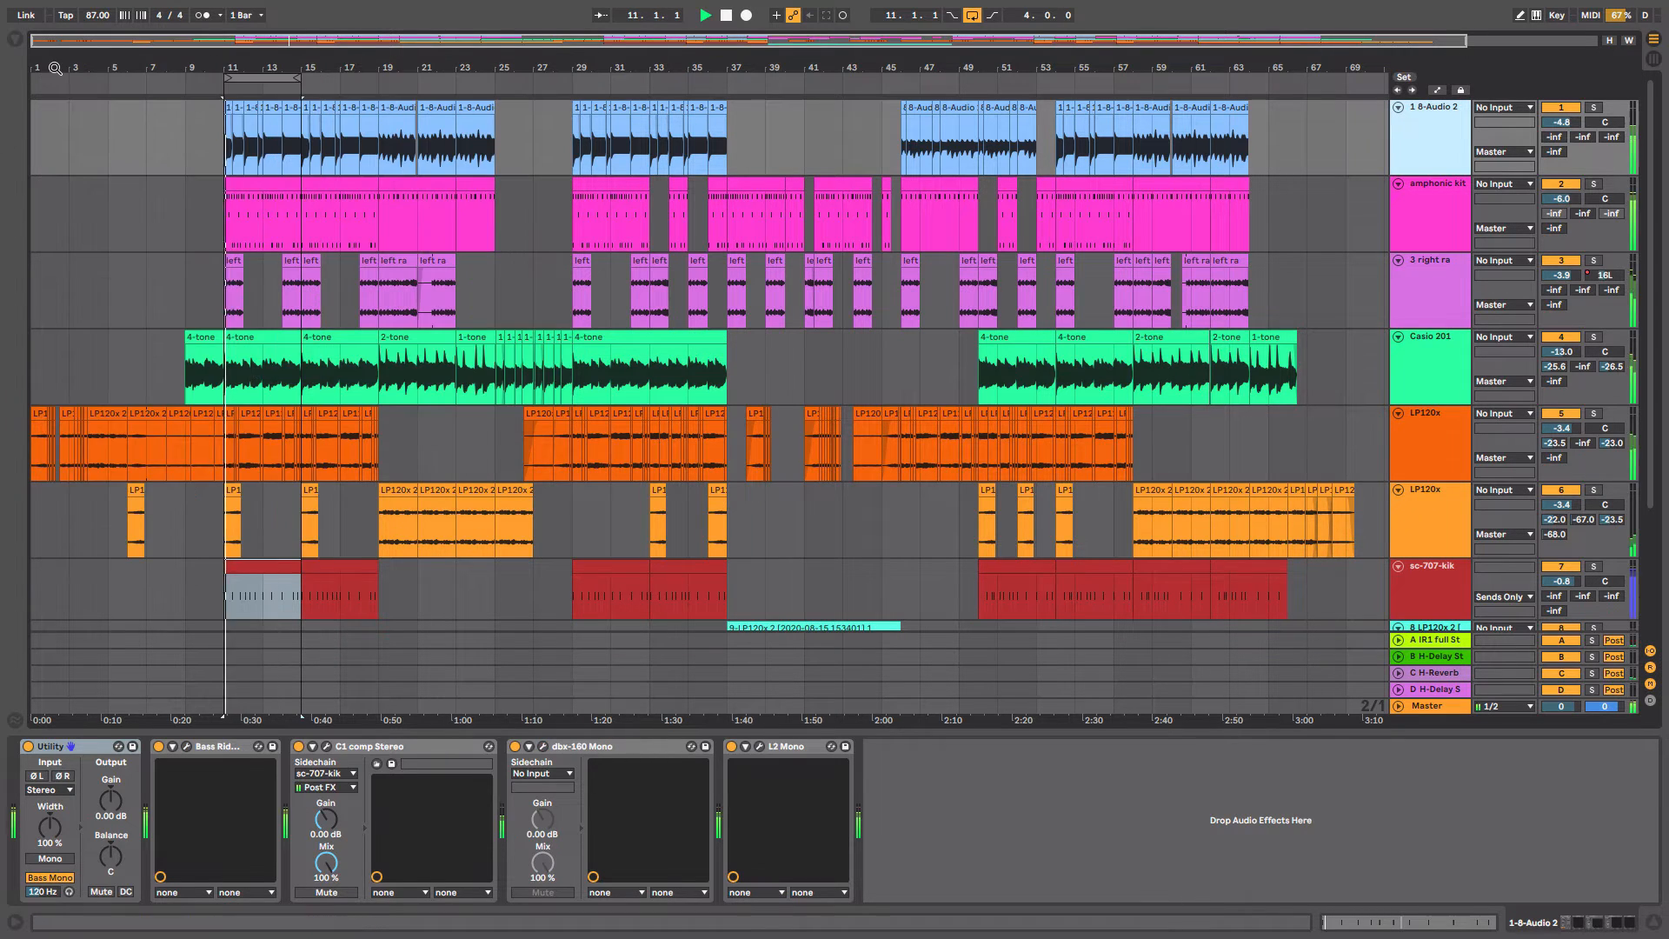
{"action": "left_click", "coordinate": [190, 748]}
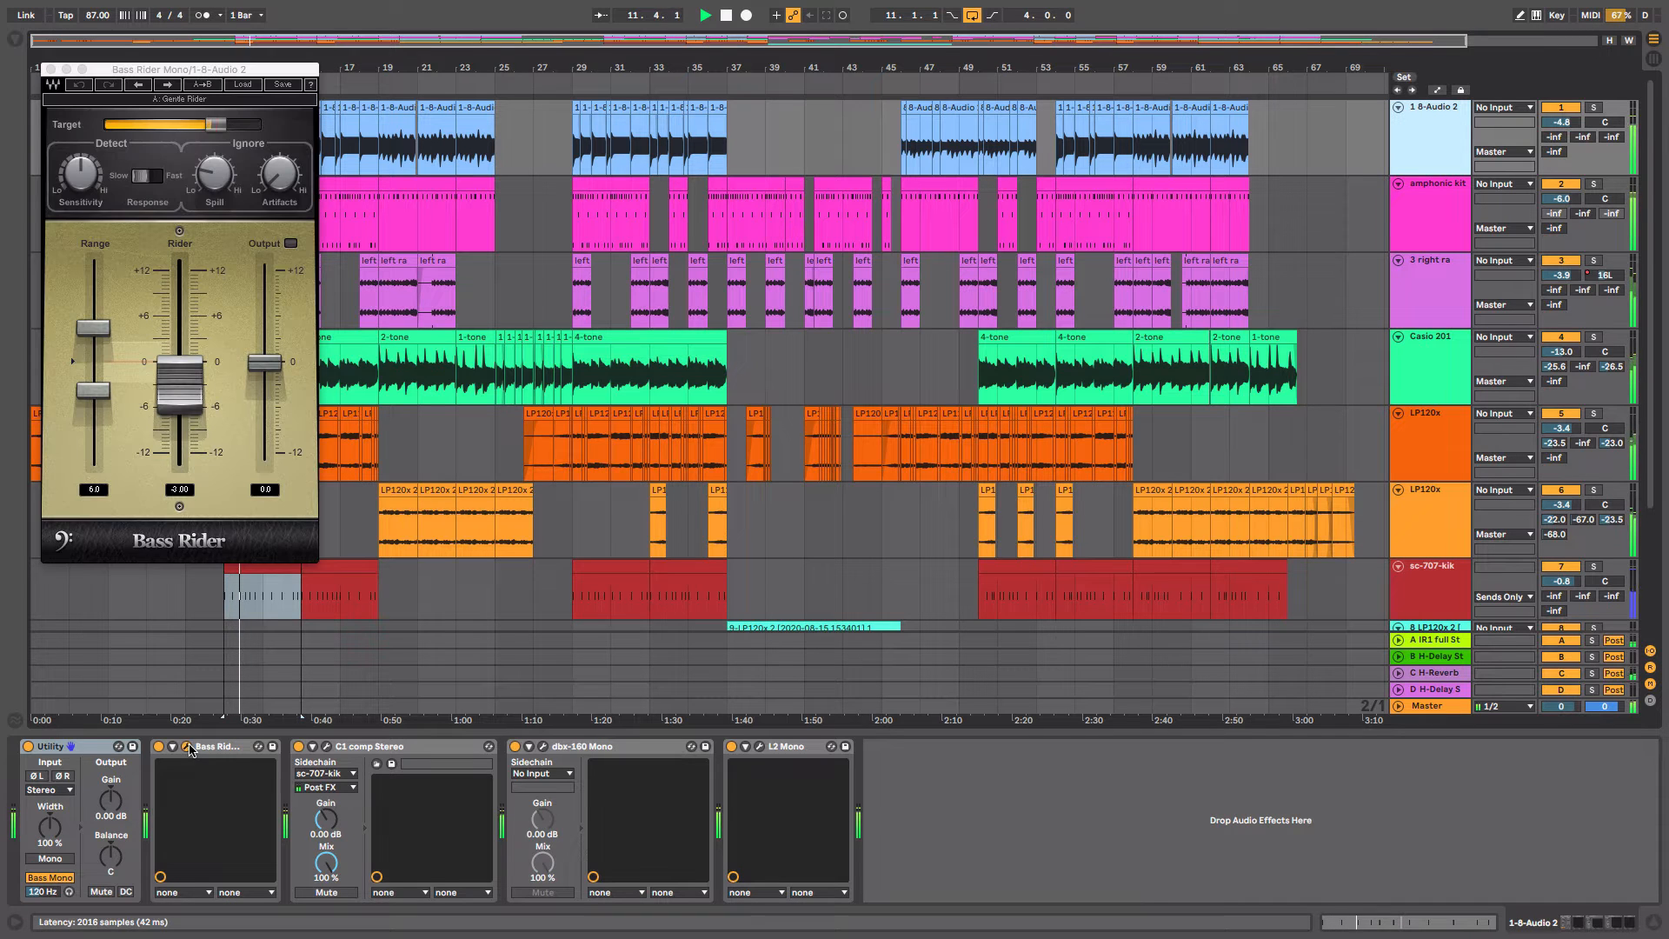
{"action": "left_click", "coordinate": [544, 747]}
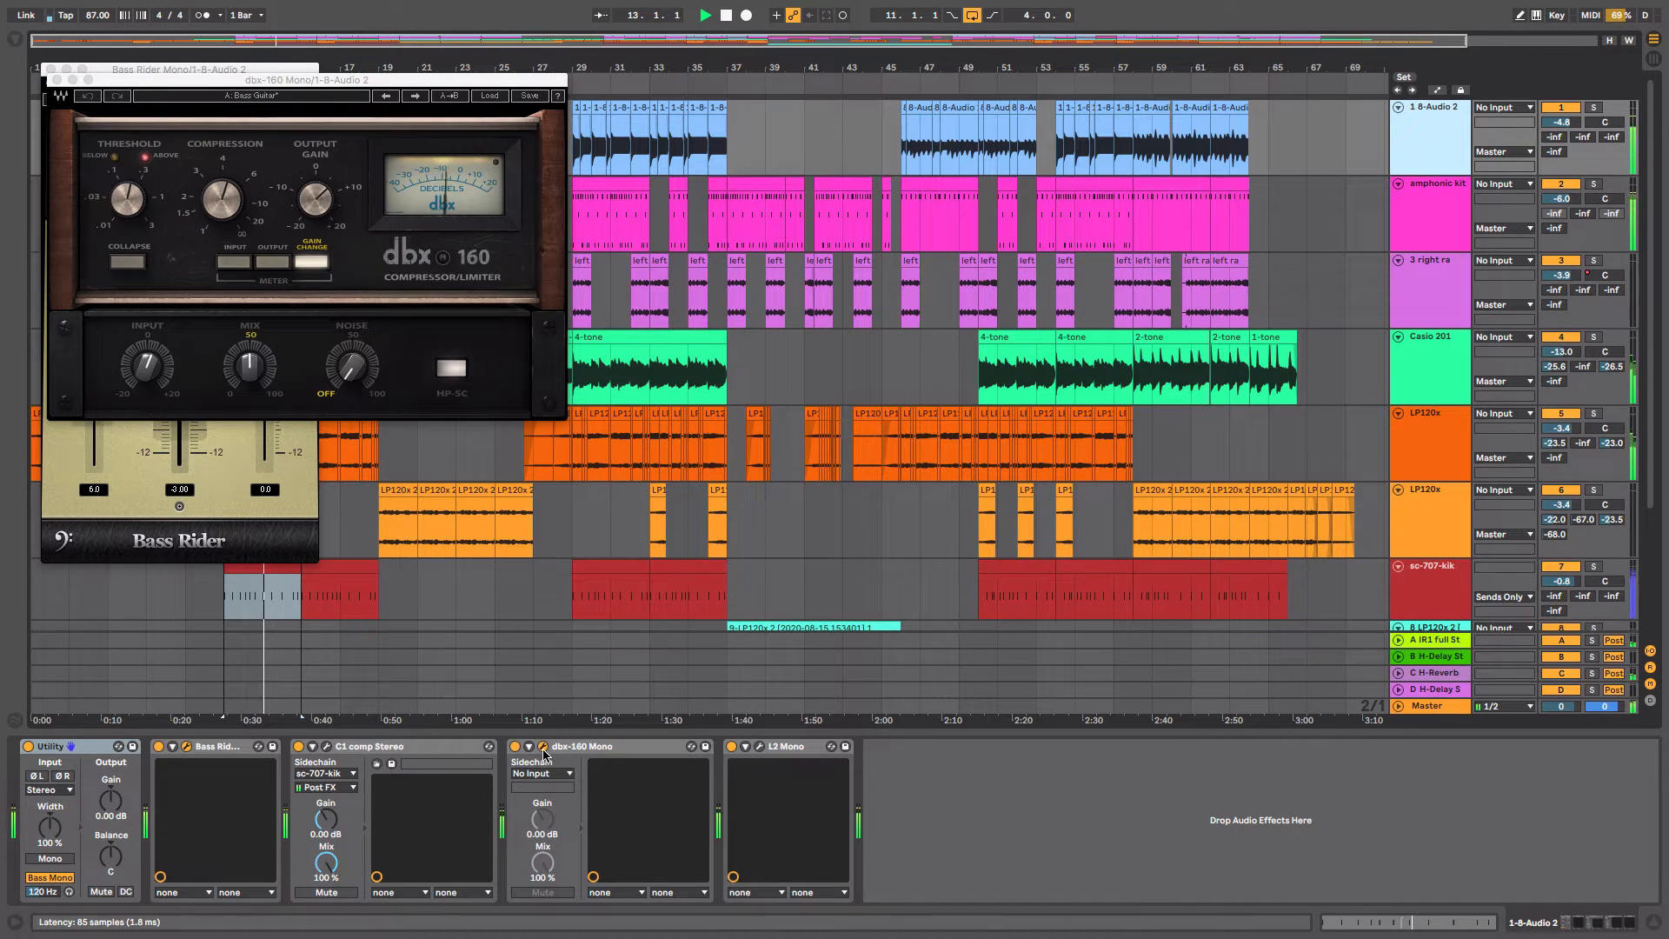
{"action": "left_click", "coordinate": [761, 748]}
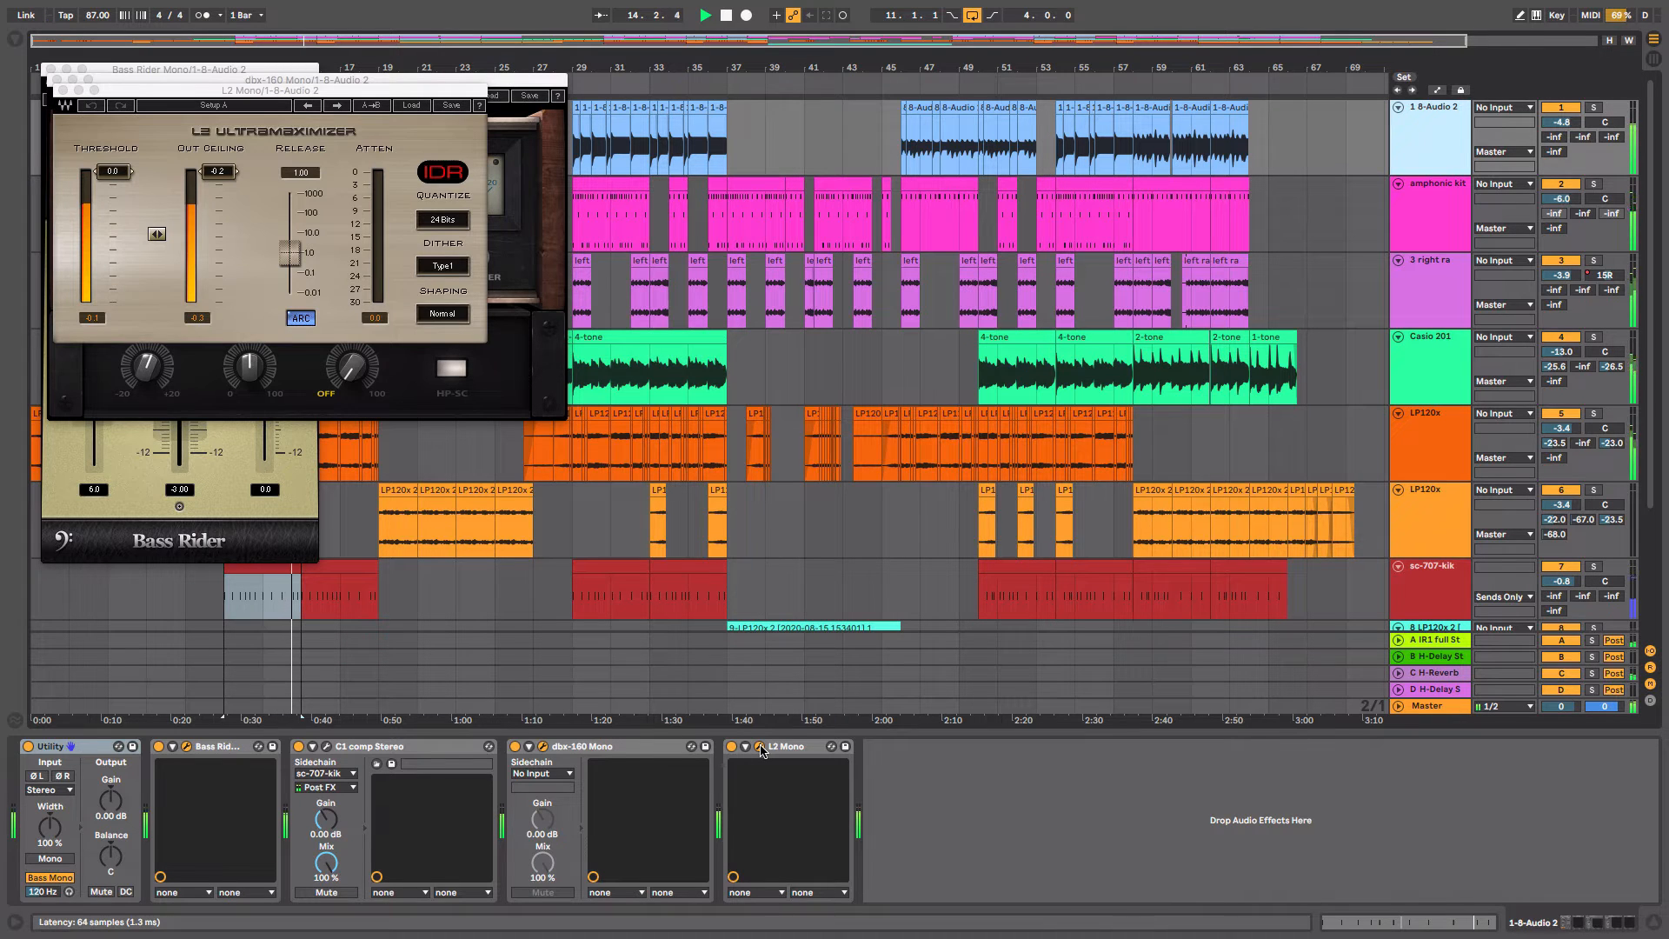
{"action": "key", "text": "space"}
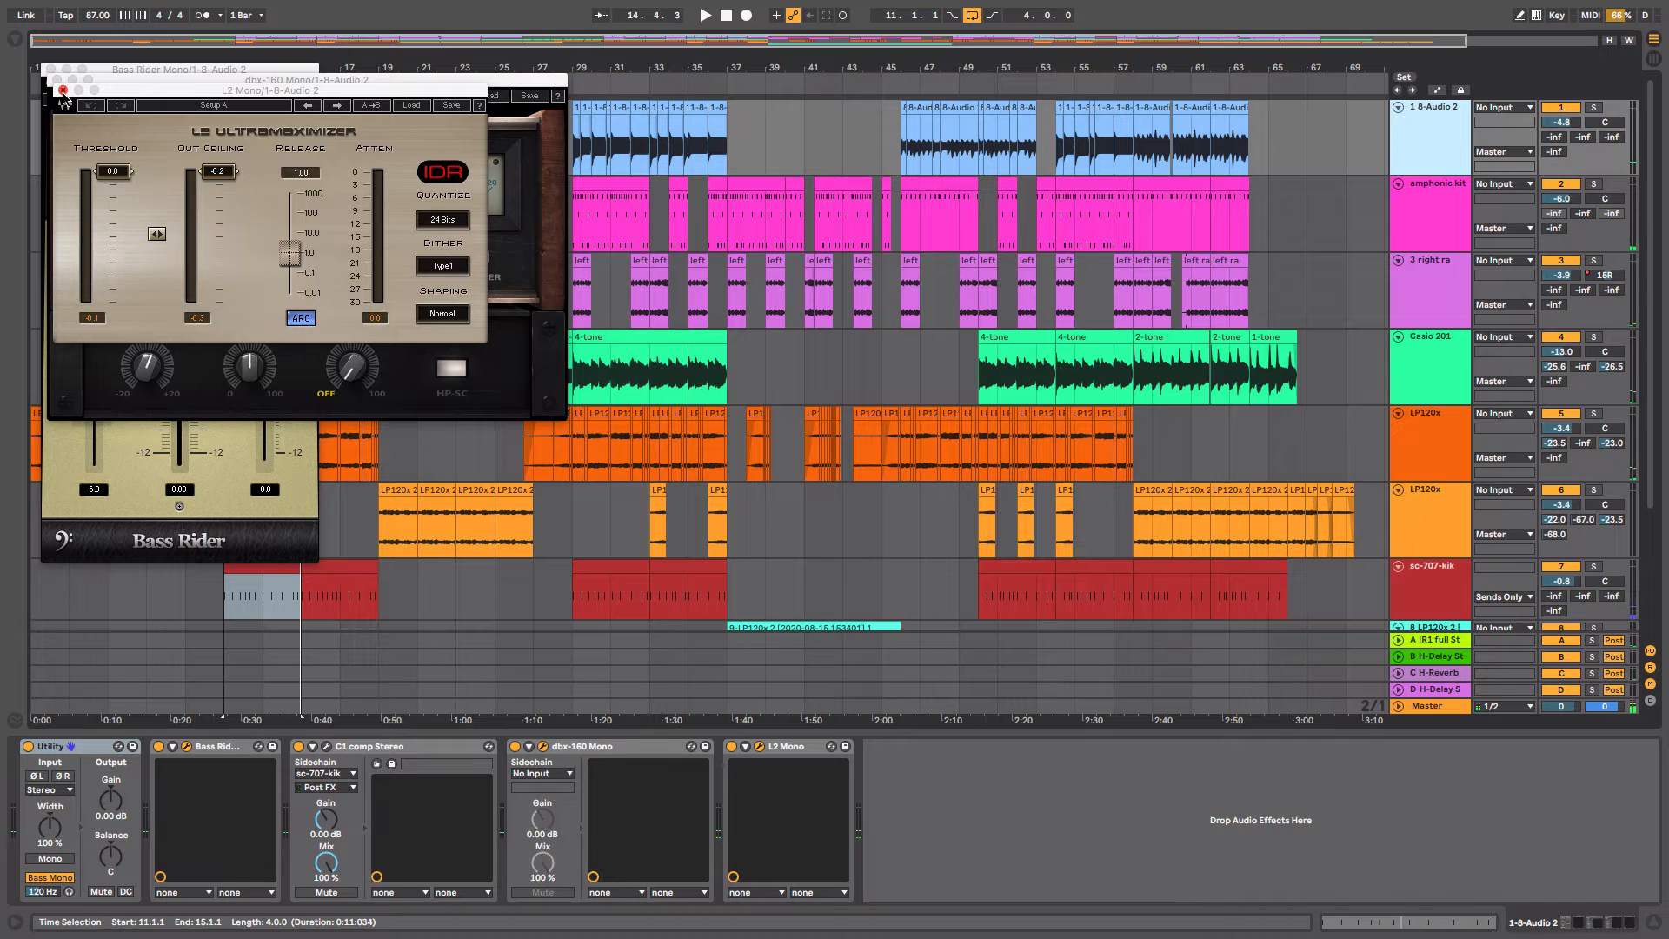
{"action": "left_click", "coordinate": [61, 89]}
{"action": "left_click", "coordinate": [57, 79]}
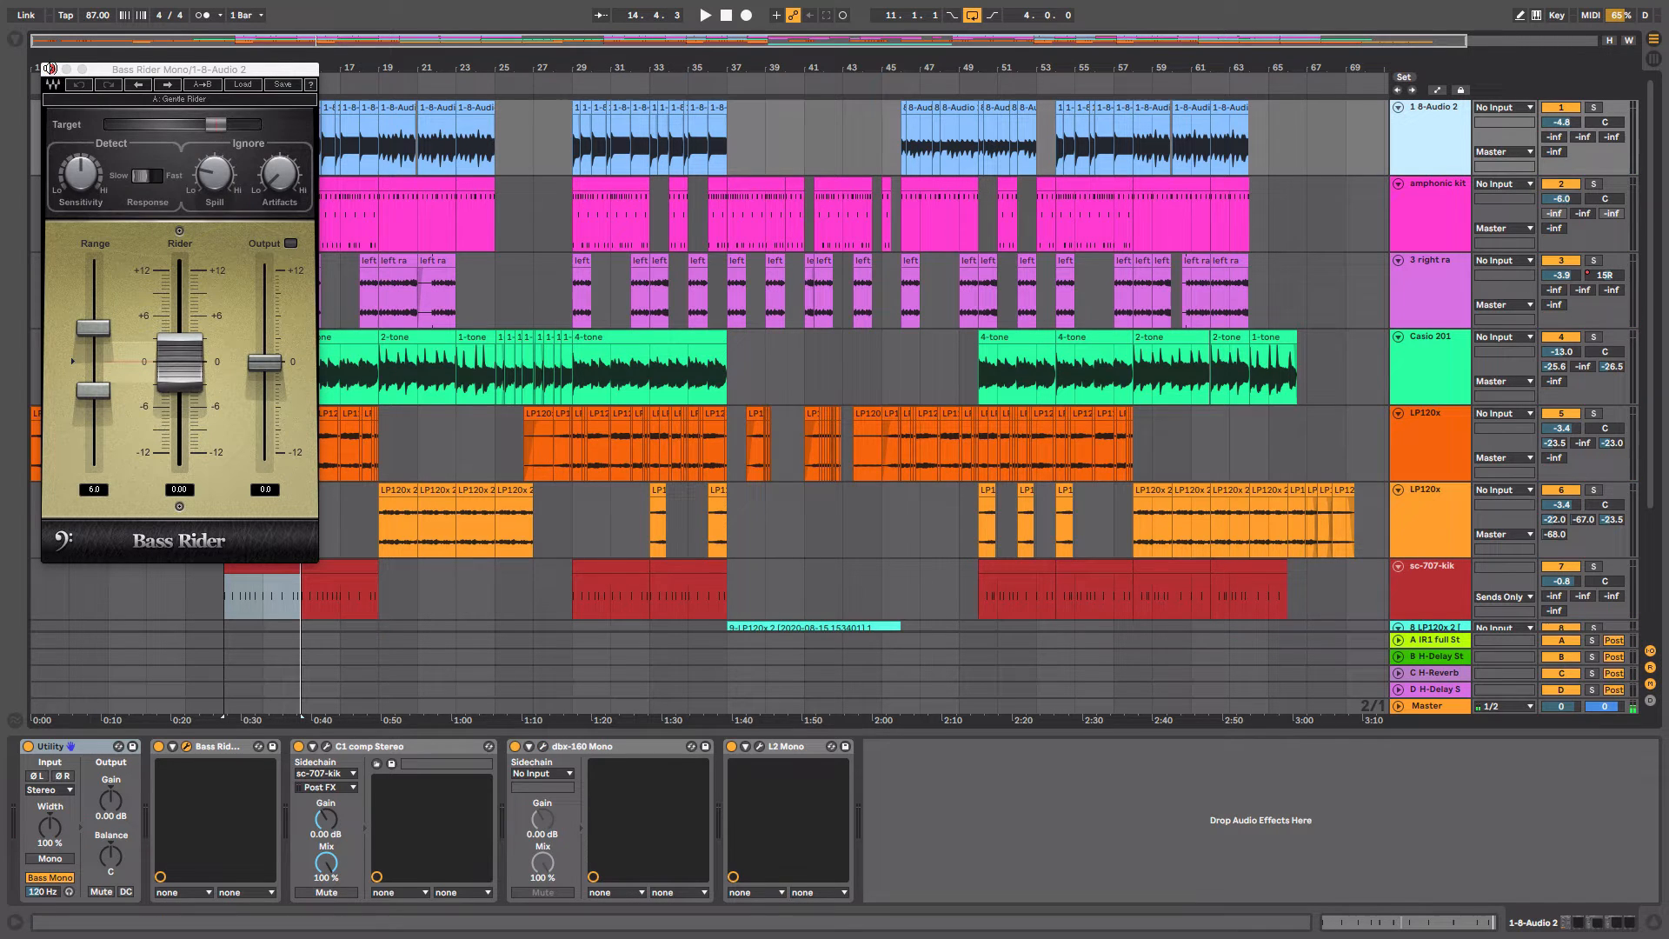
{"action": "left_click", "coordinate": [49, 69]}
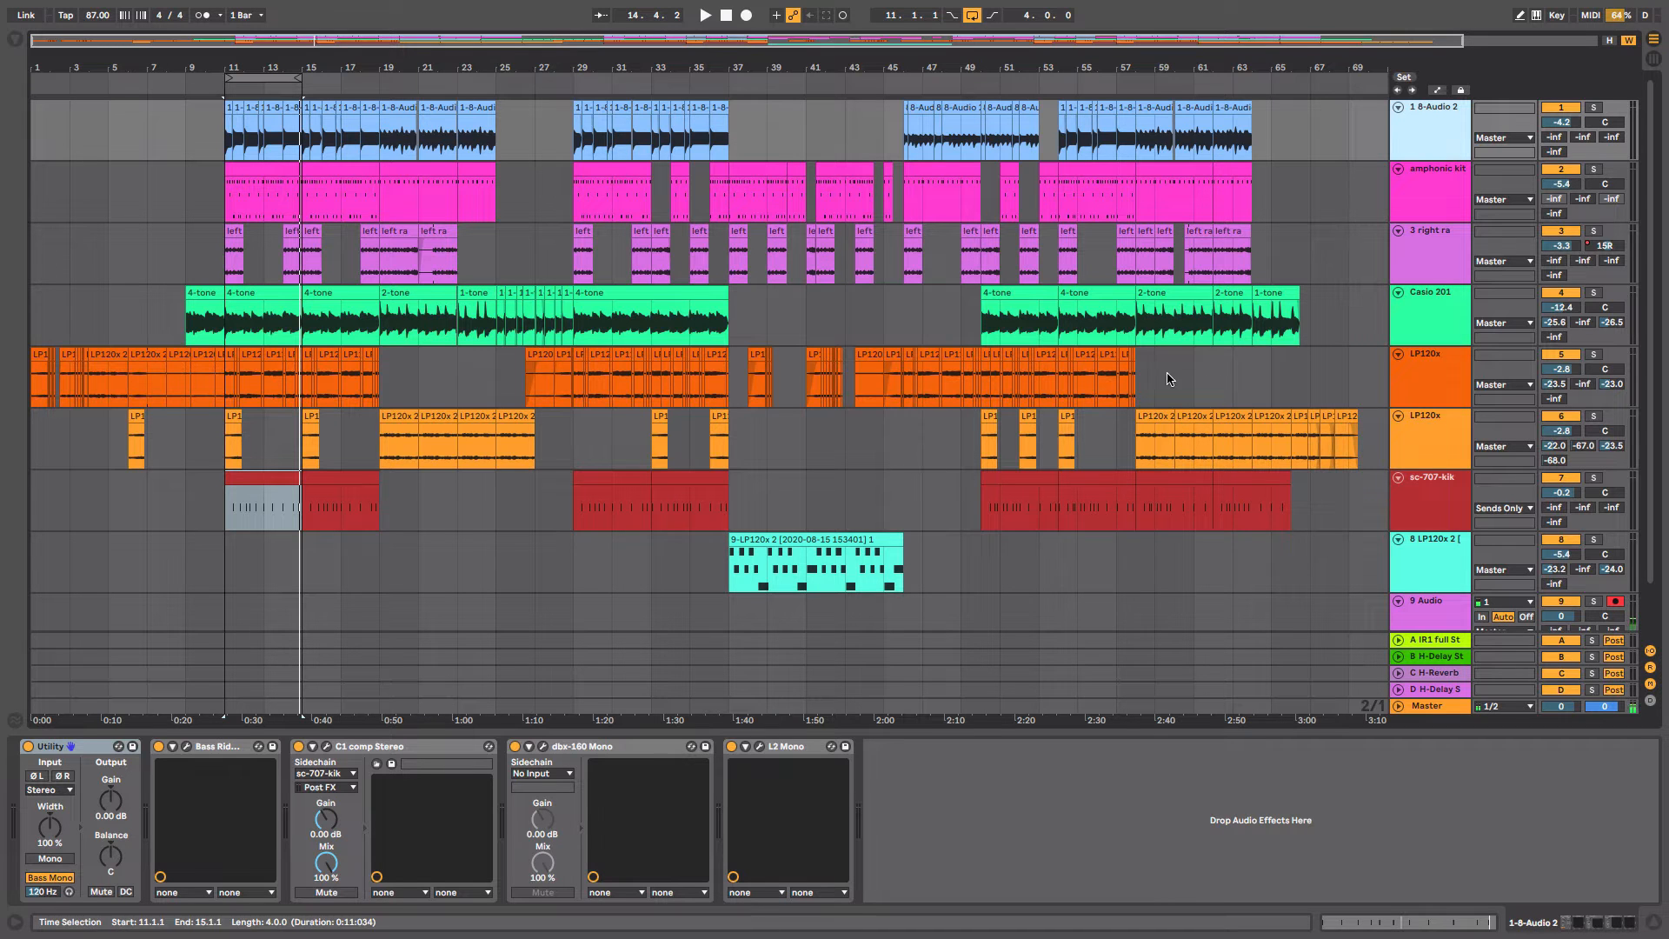
Play the light orange LP120x clip at bars 58 to 60 soloed, with H-EQ and MondoMod open
{"action": "left_click", "coordinate": [1417, 444]}
{"action": "left_click", "coordinate": [1164, 422]}
{"action": "key", "text": "space"}
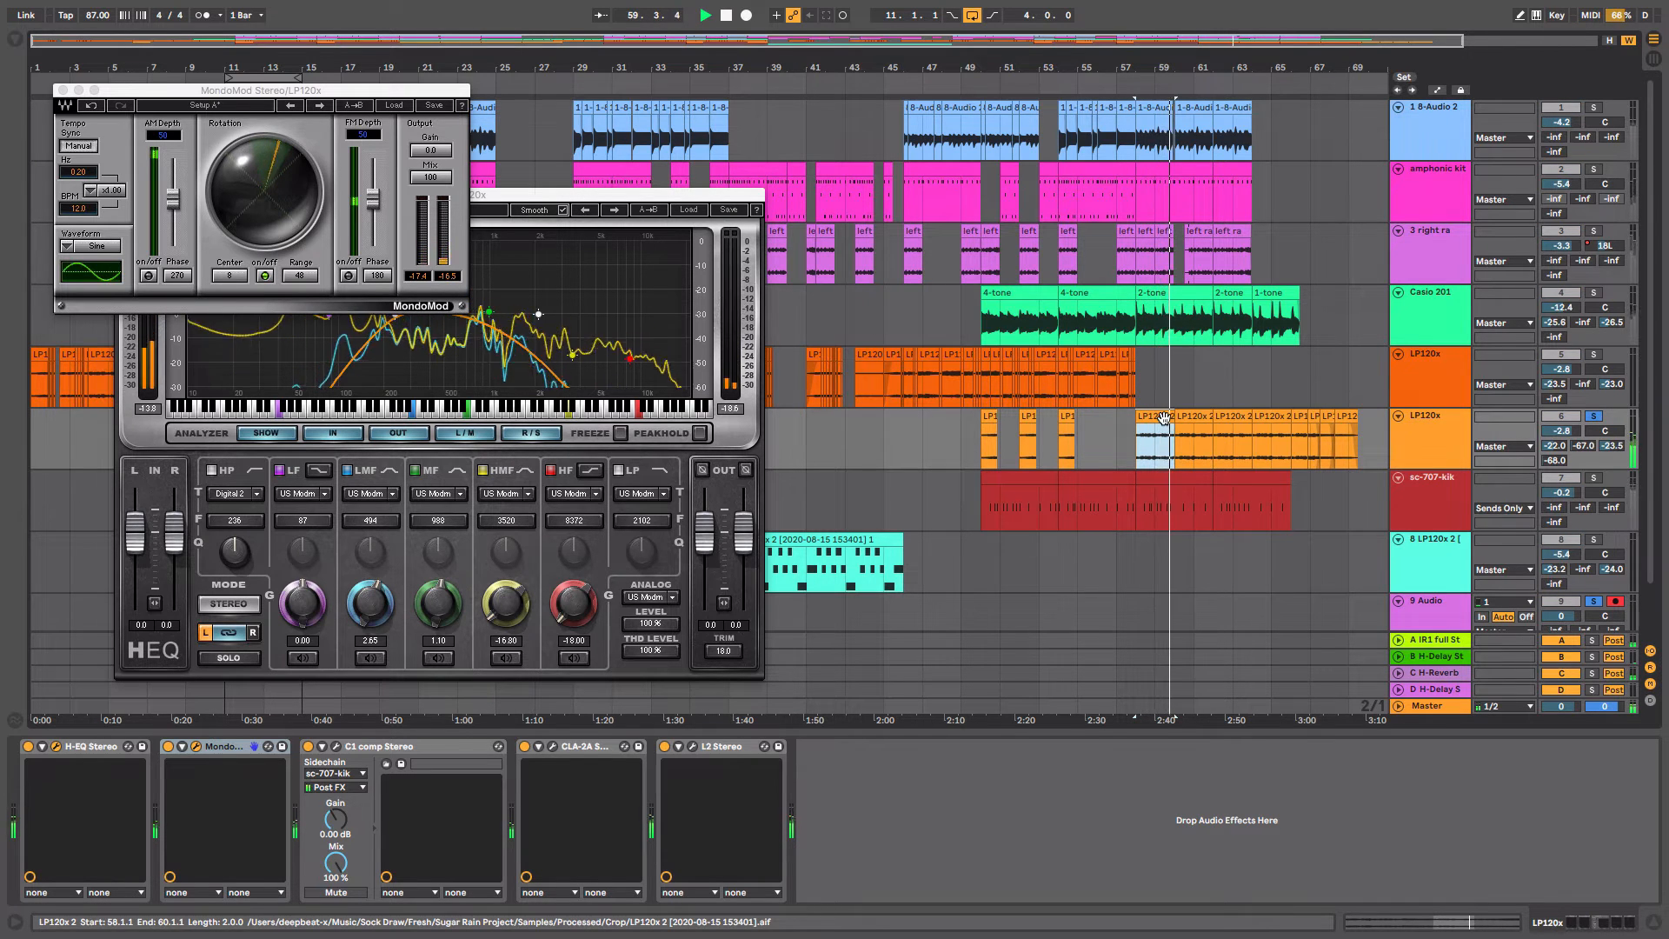
{"action": "key", "text": "space"}
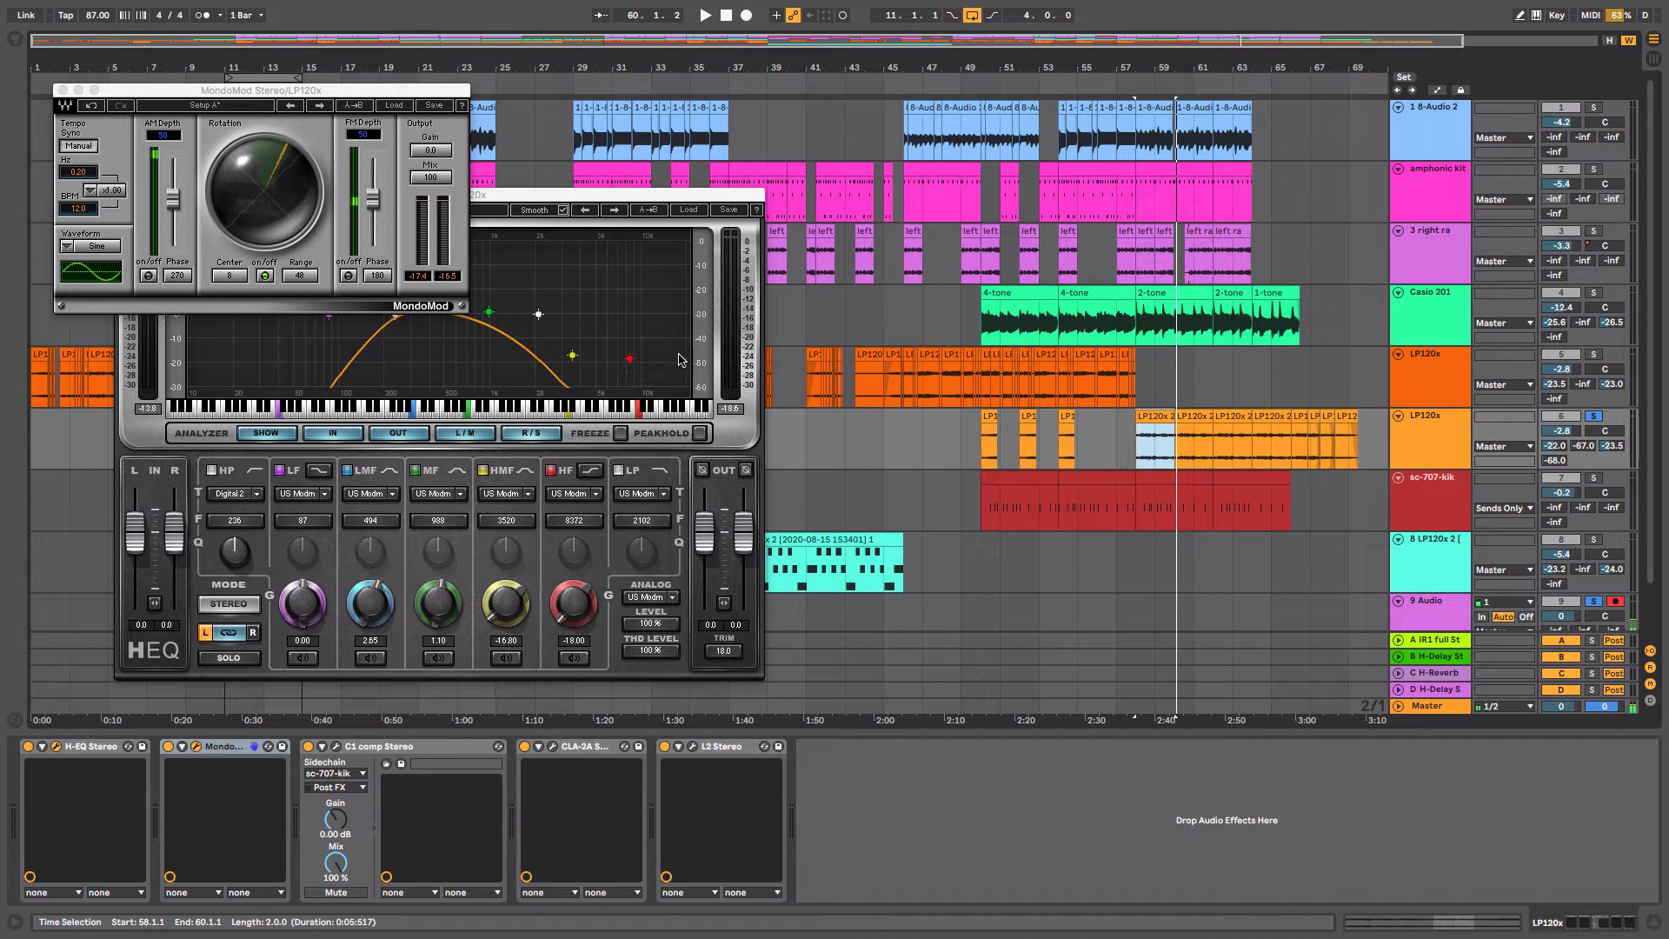
Unsolo the light orange LP120x track and play bars 58 to 60 in the full mix
{"action": "left_click", "coordinate": [1596, 418]}
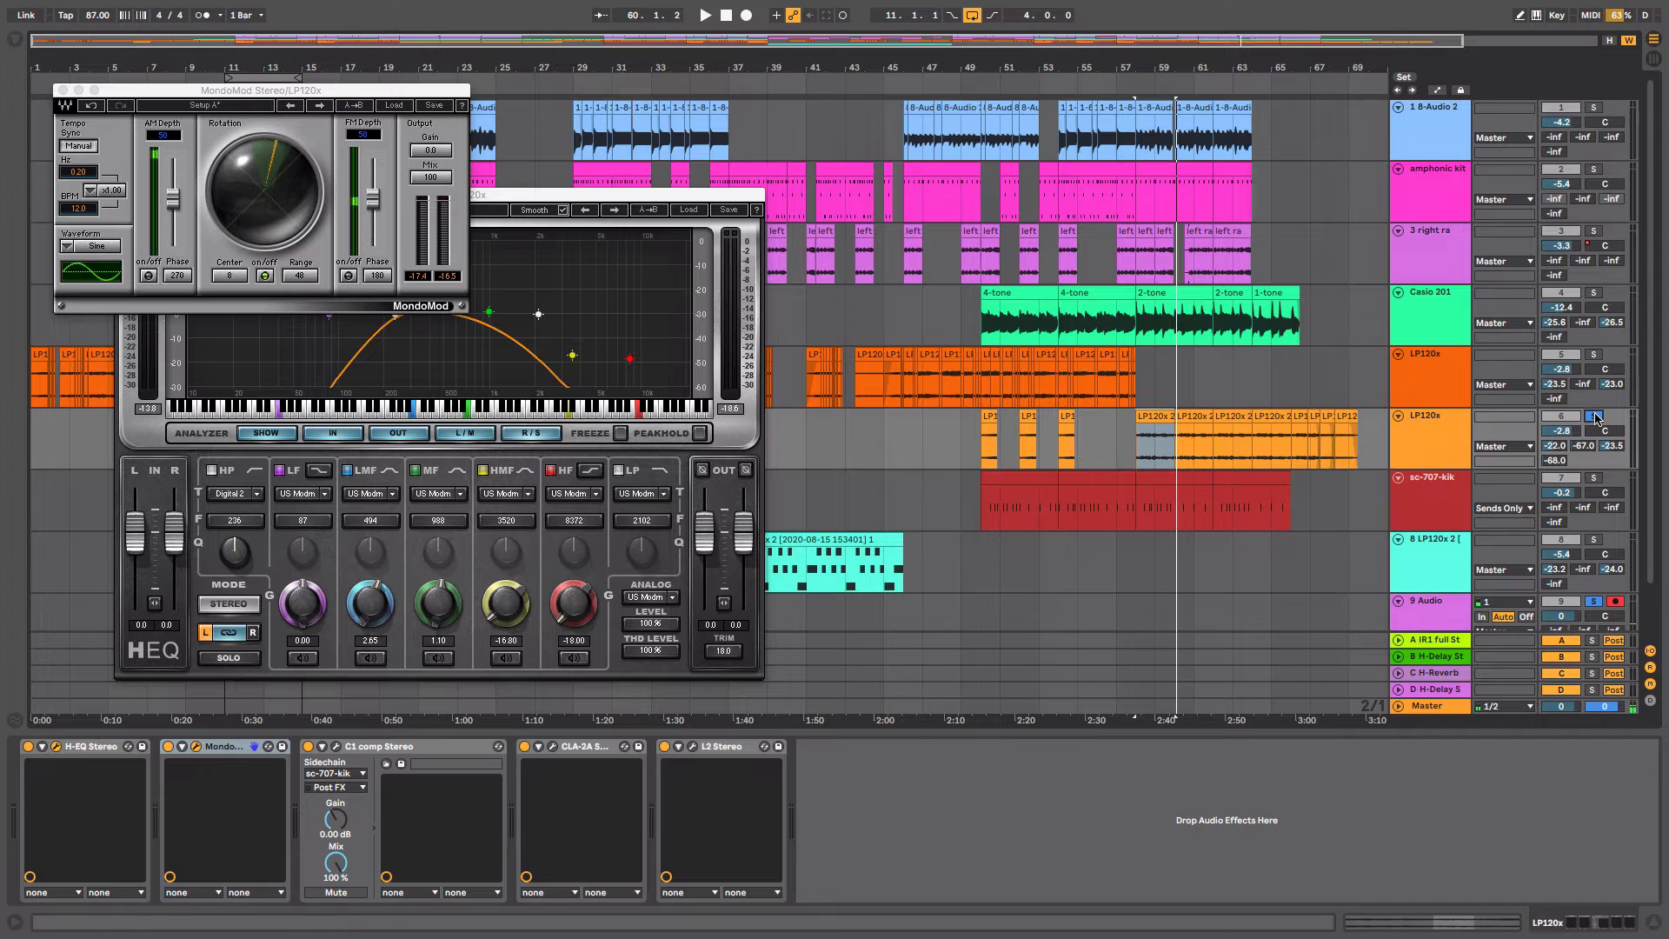
{"action": "key", "text": "space"}
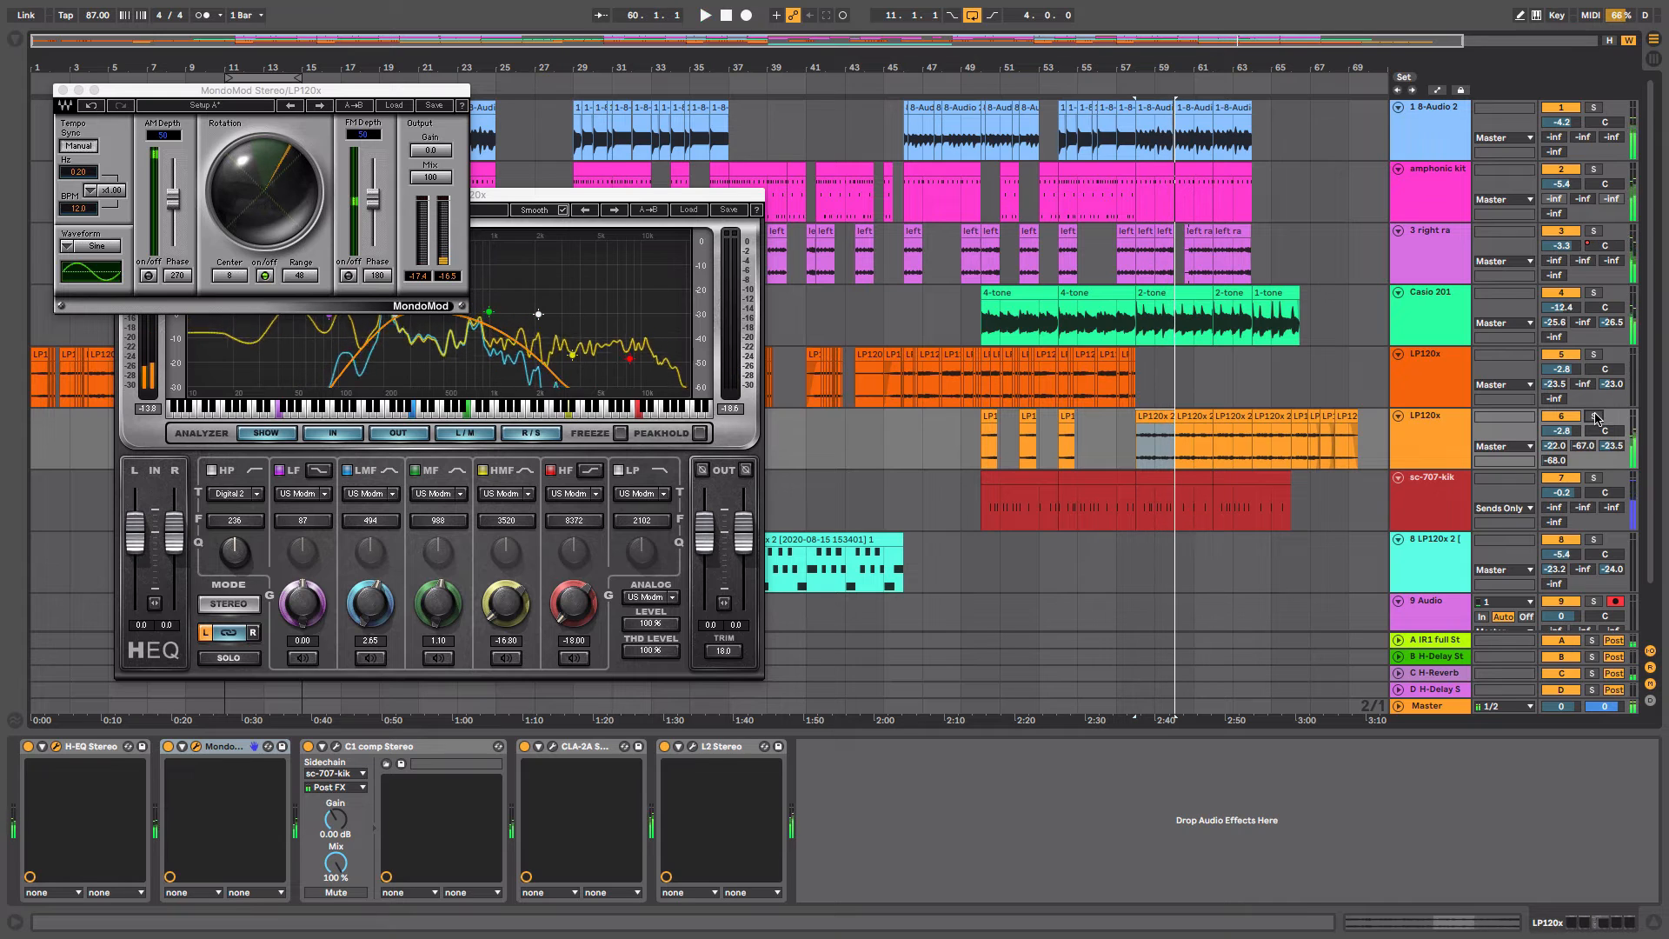
{"action": "key", "text": "space"}
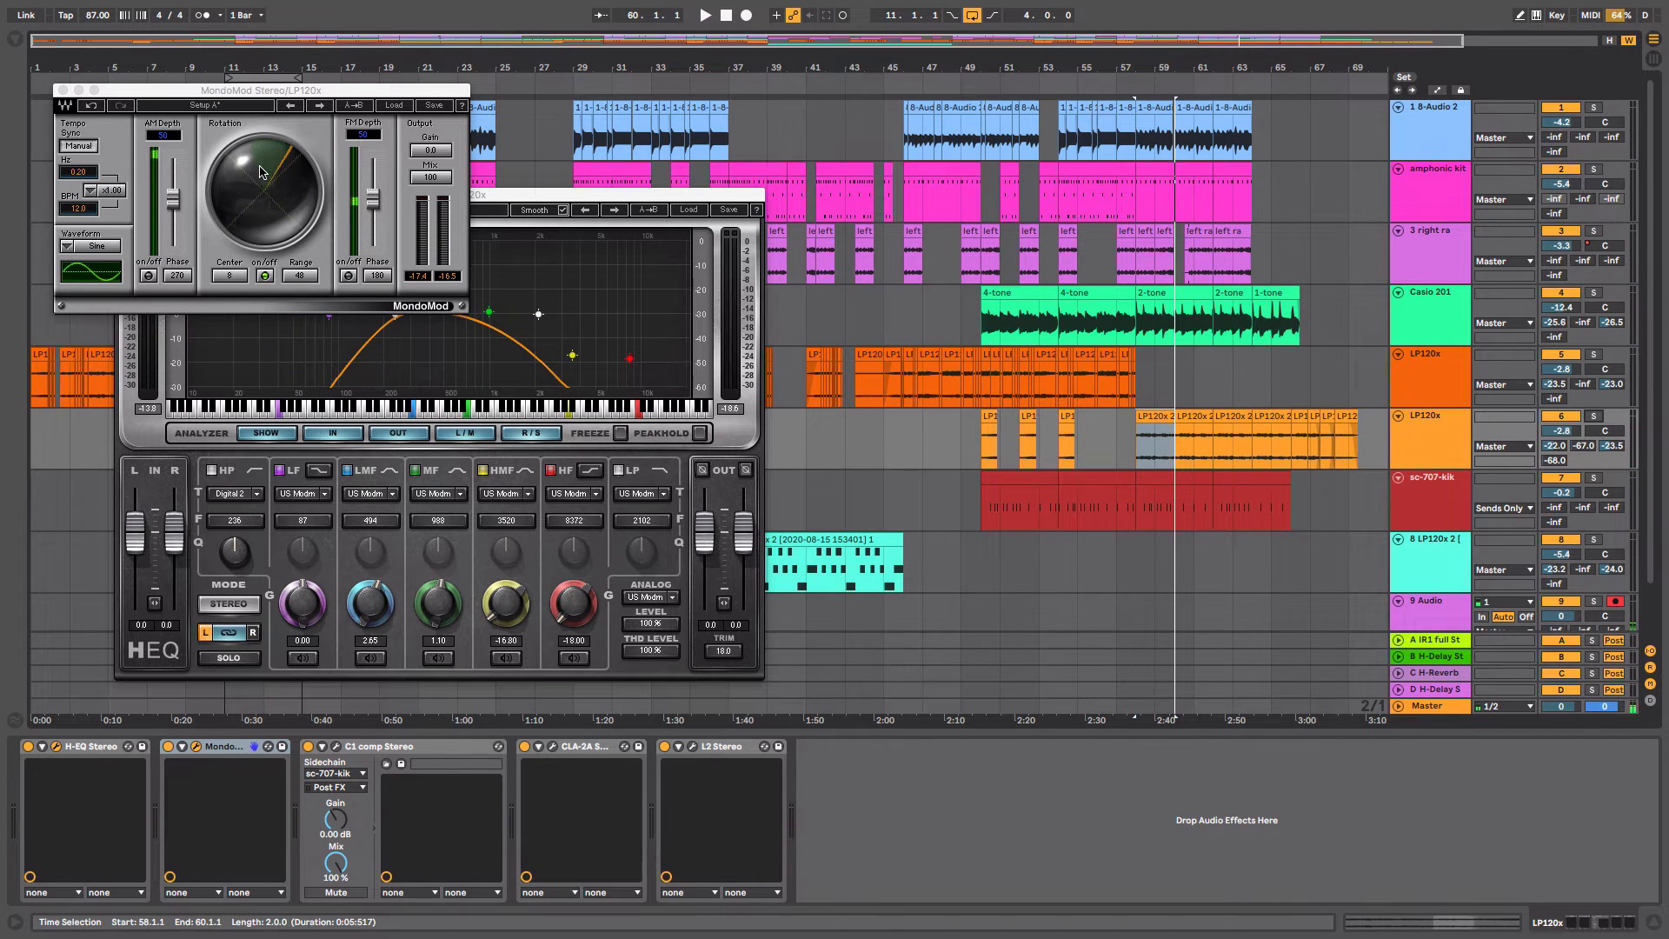
Compare the MondoMod rotation Range and Center settings on the light orange and dark orange LP120x tracks
{"action": "left_click", "coordinate": [301, 277]}
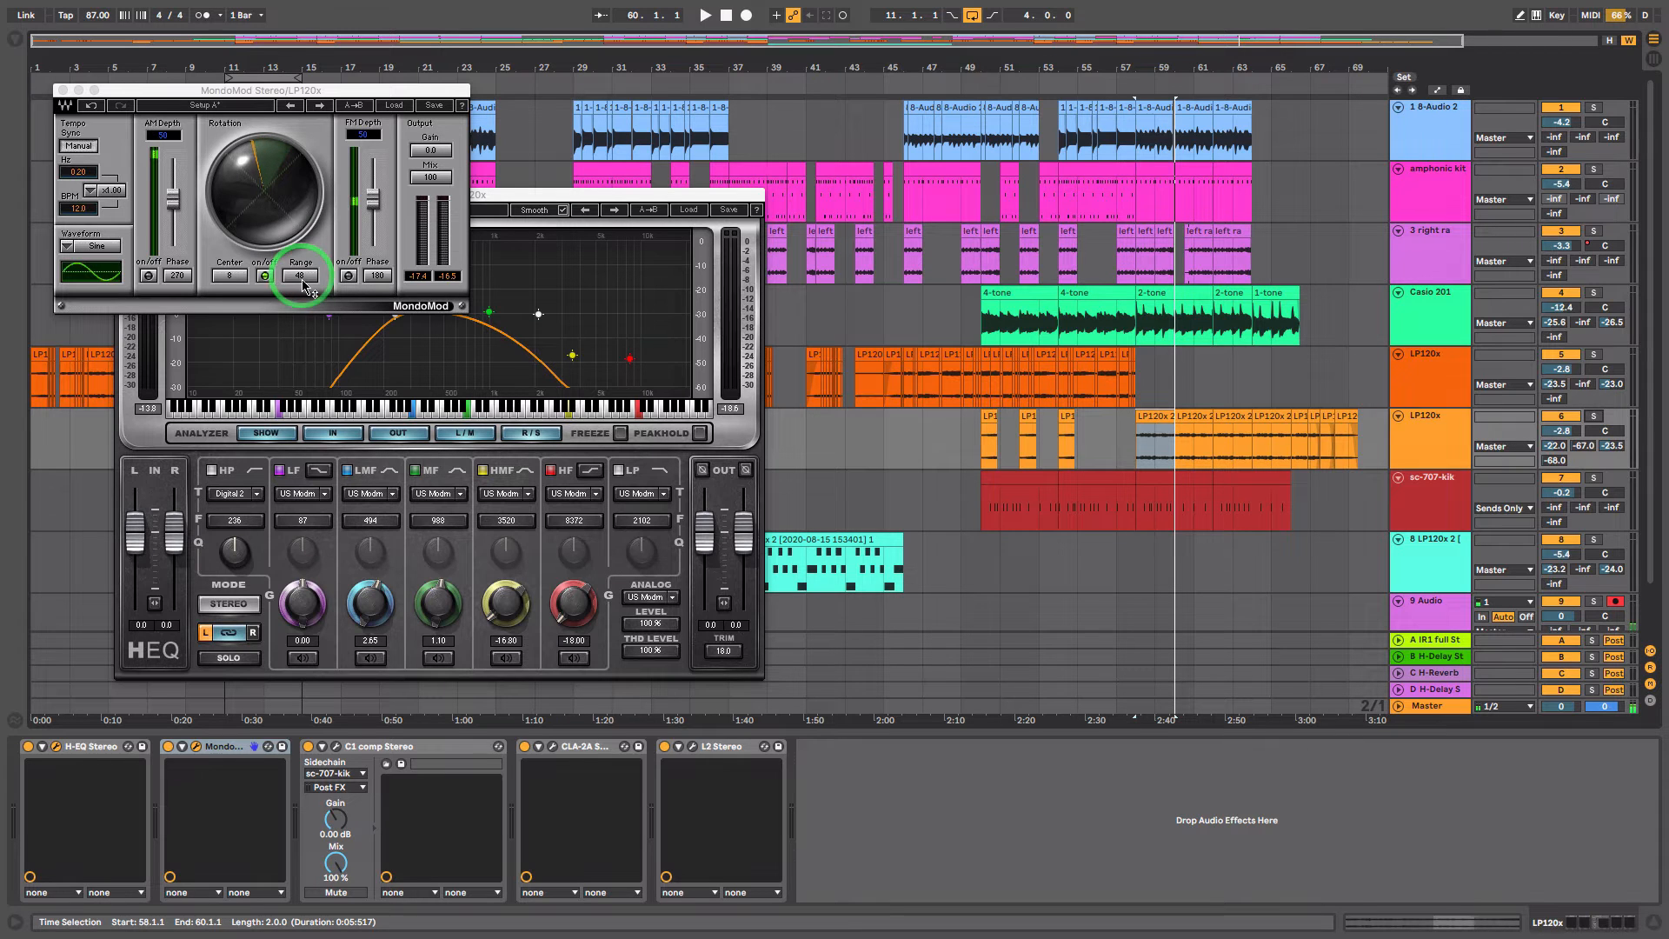
{"action": "left_click", "coordinate": [230, 280]}
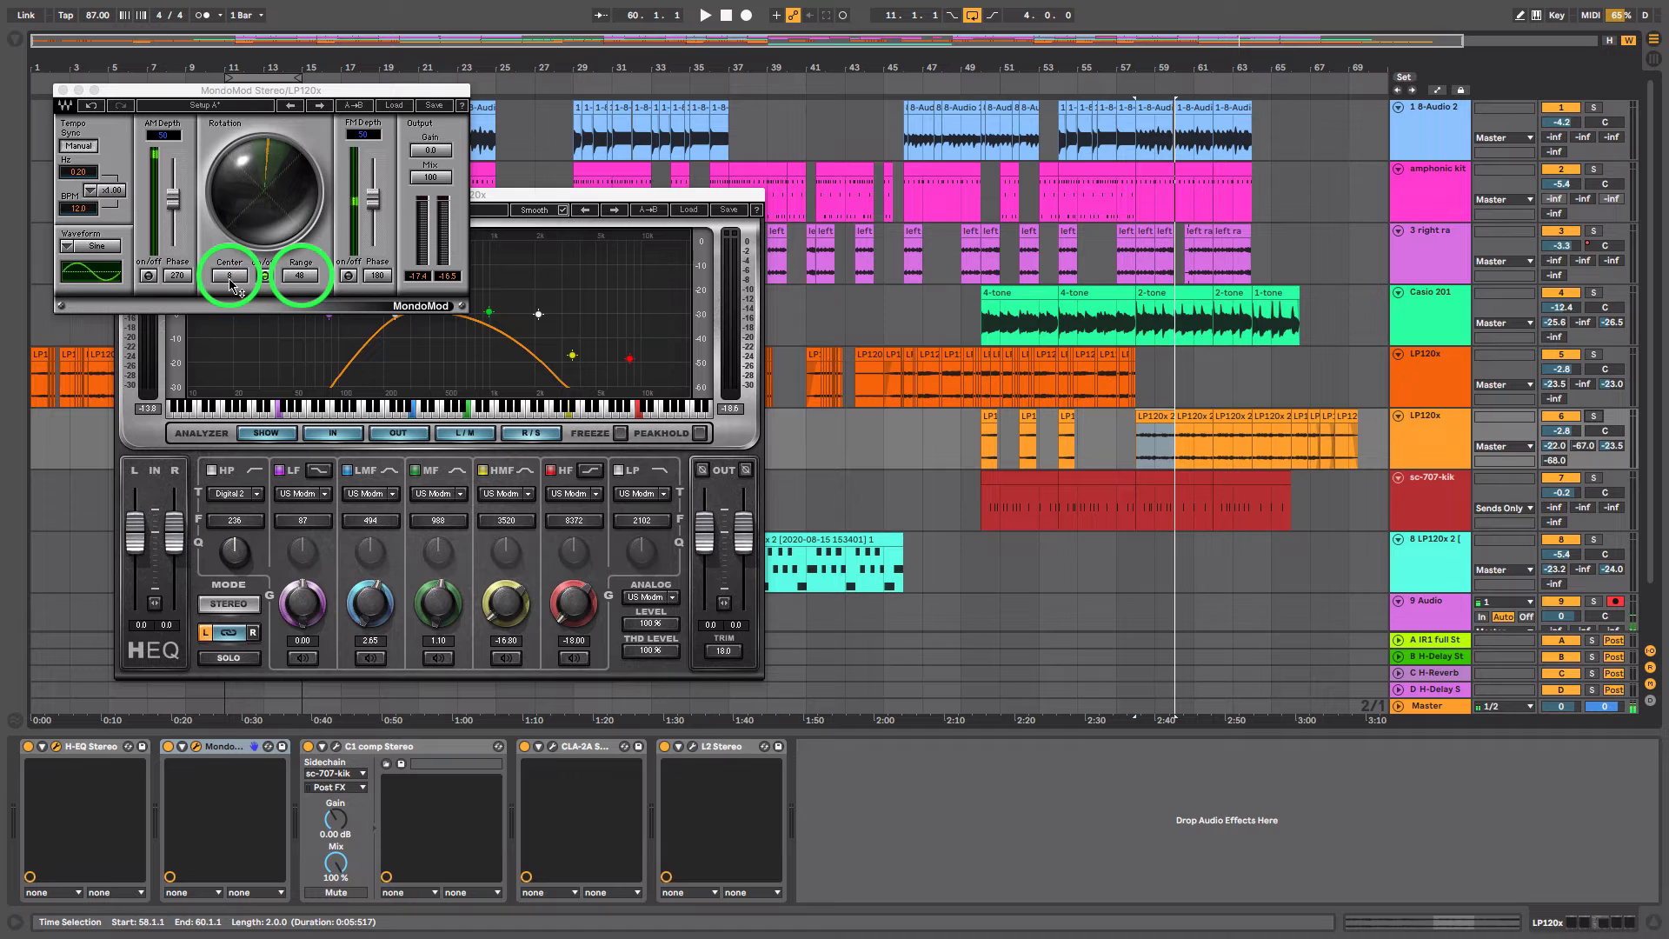
{"action": "left_click", "coordinate": [1427, 380]}
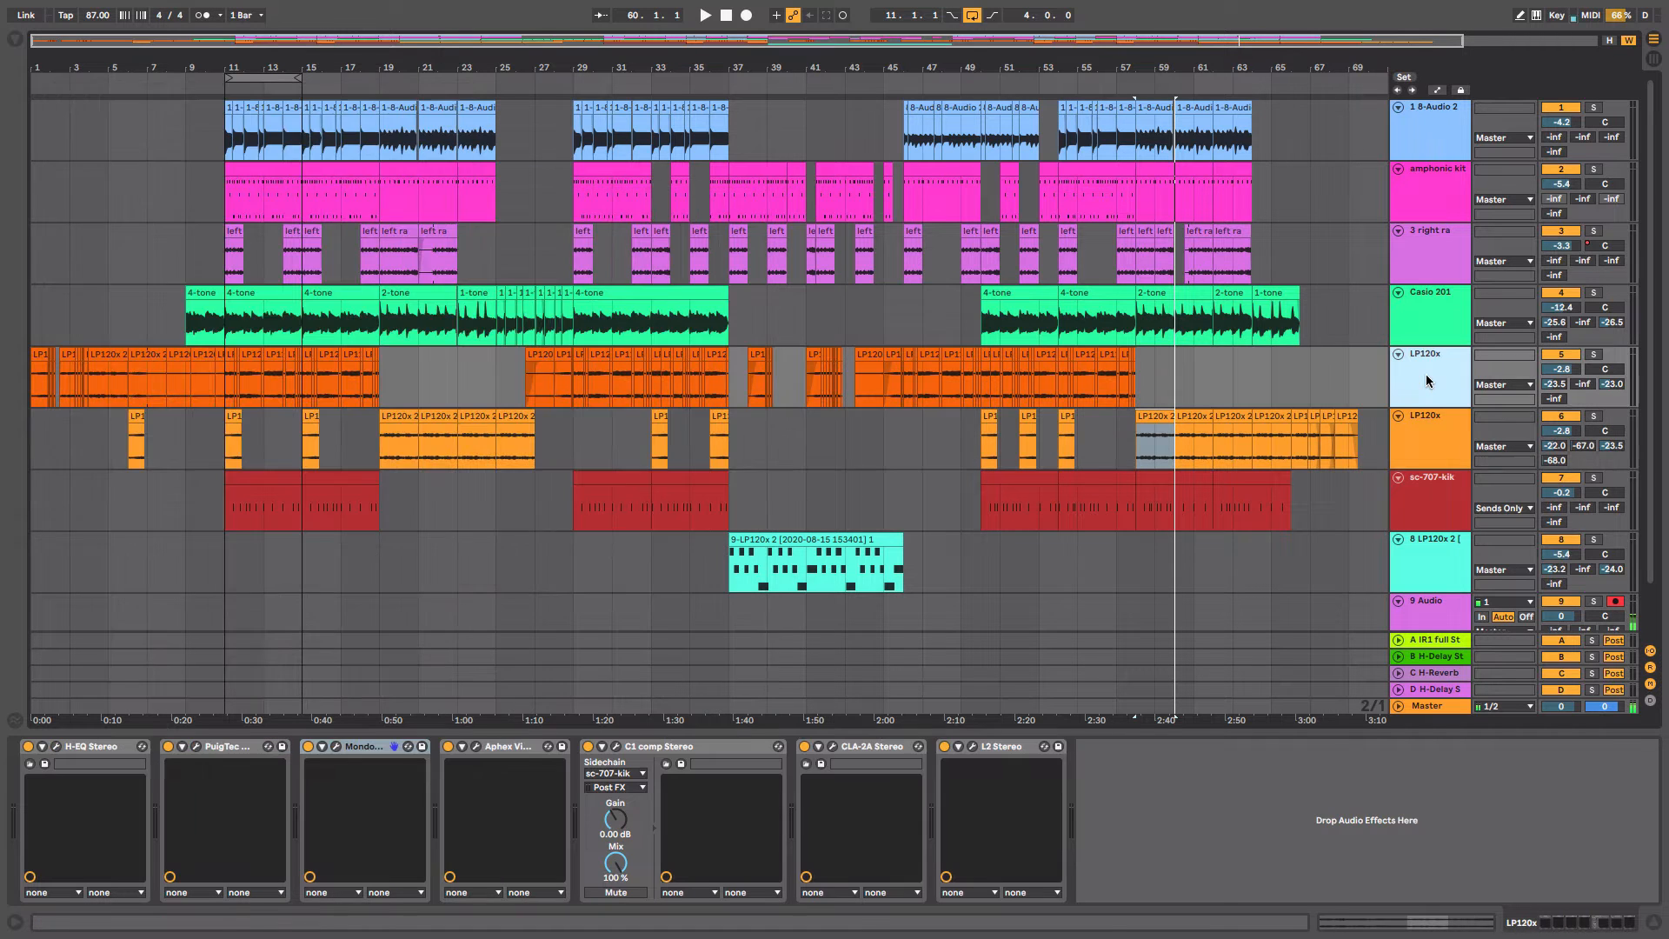
{"action": "left_click", "coordinate": [336, 746]}
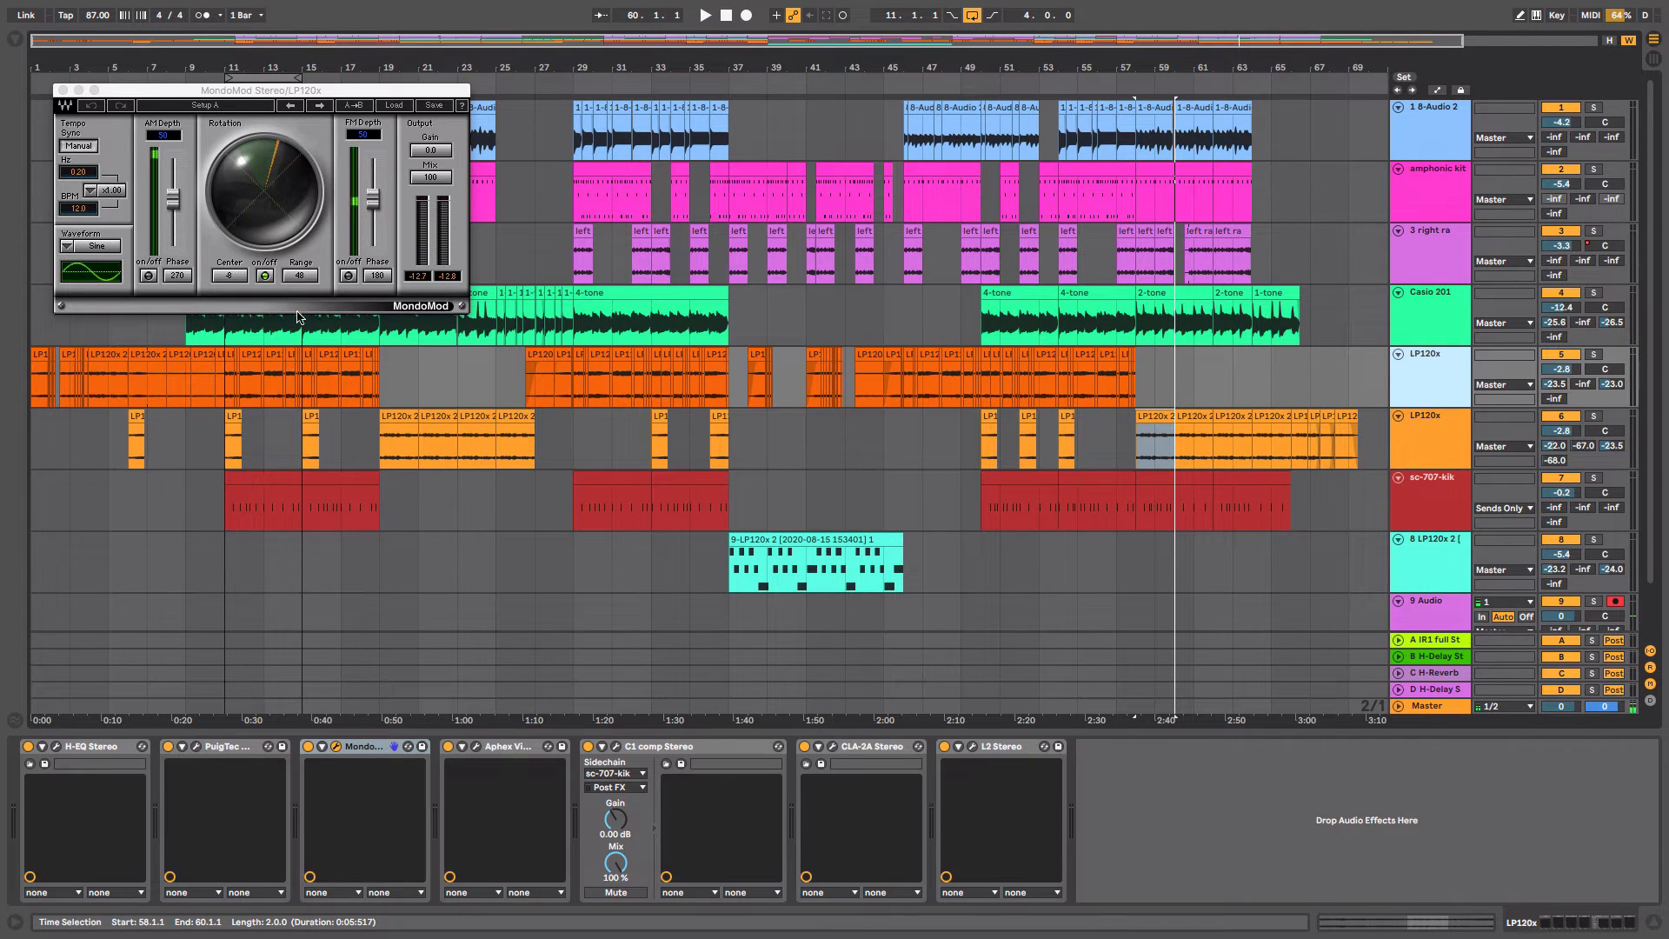
{"action": "left_click", "coordinate": [300, 277]}
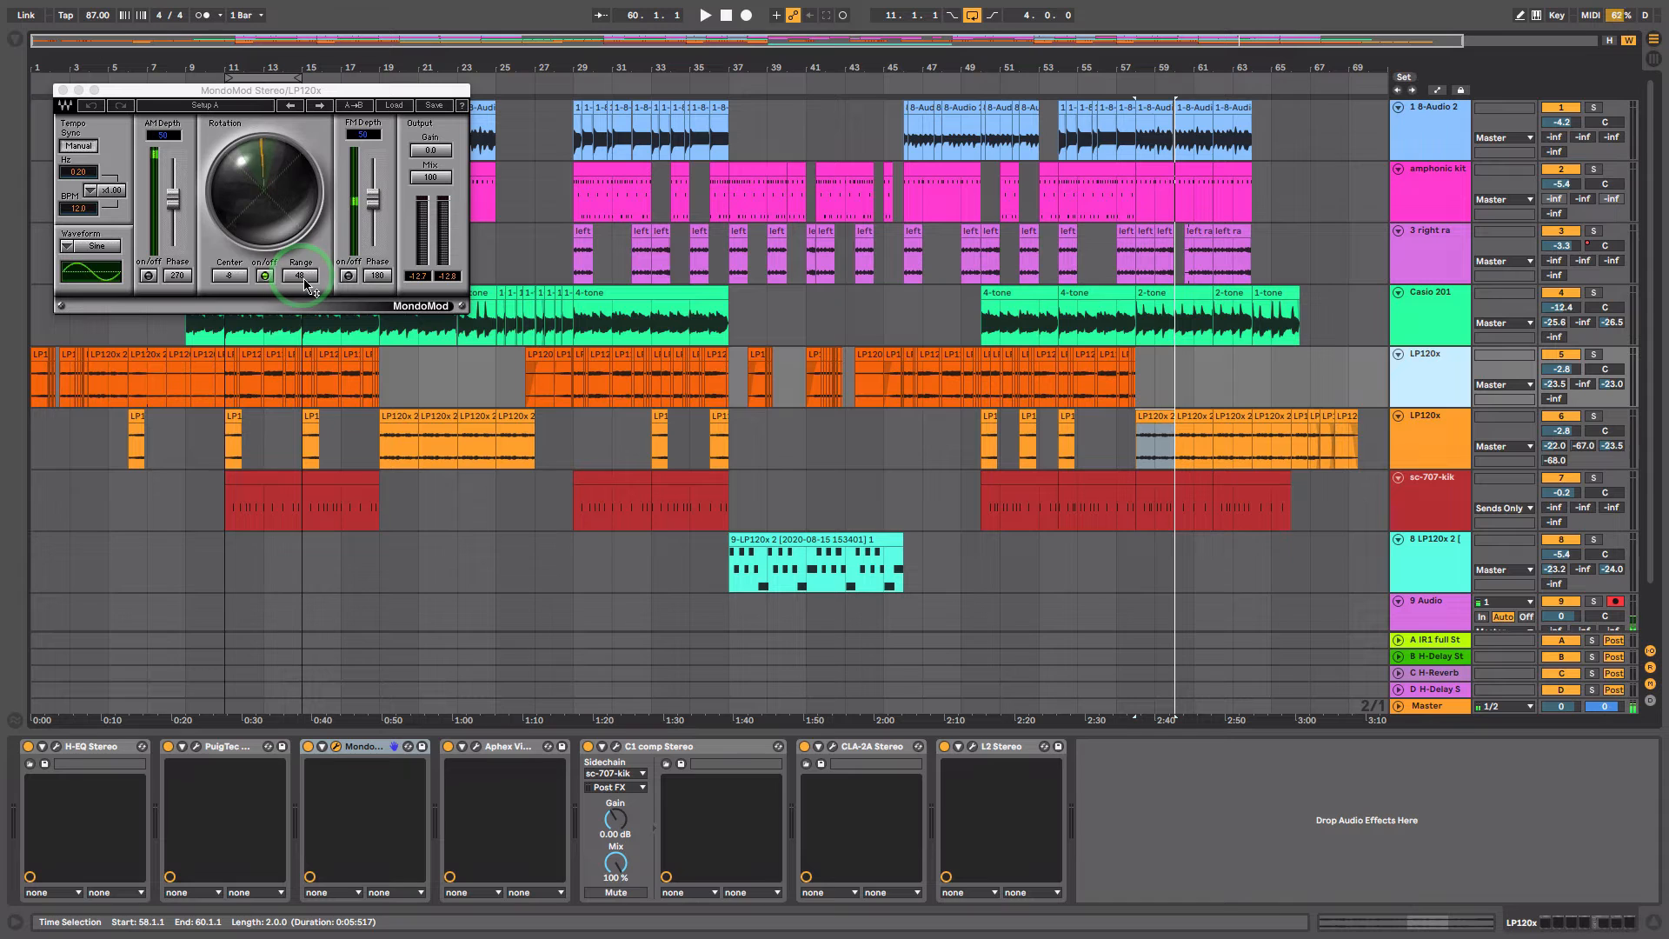
{"action": "left_click", "coordinate": [233, 278]}
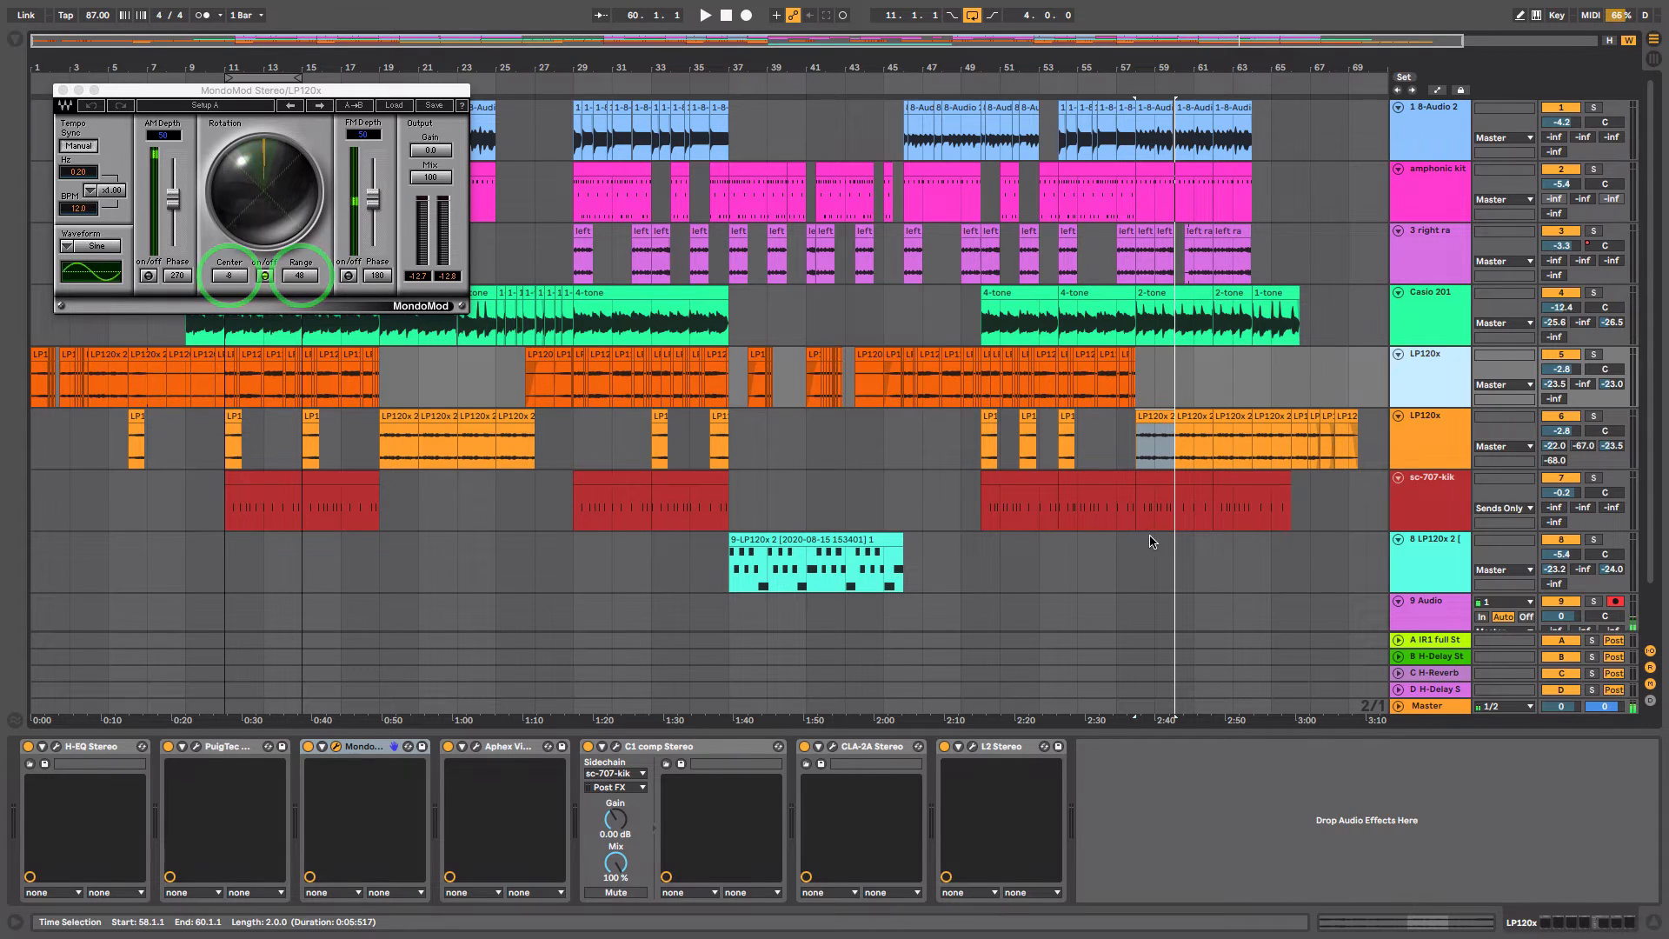
Play the full mix from the clips at bars 11, 19 and 32, then stop playback
{"action": "left_click", "coordinate": [259, 287]}
{"action": "key", "text": "space"}
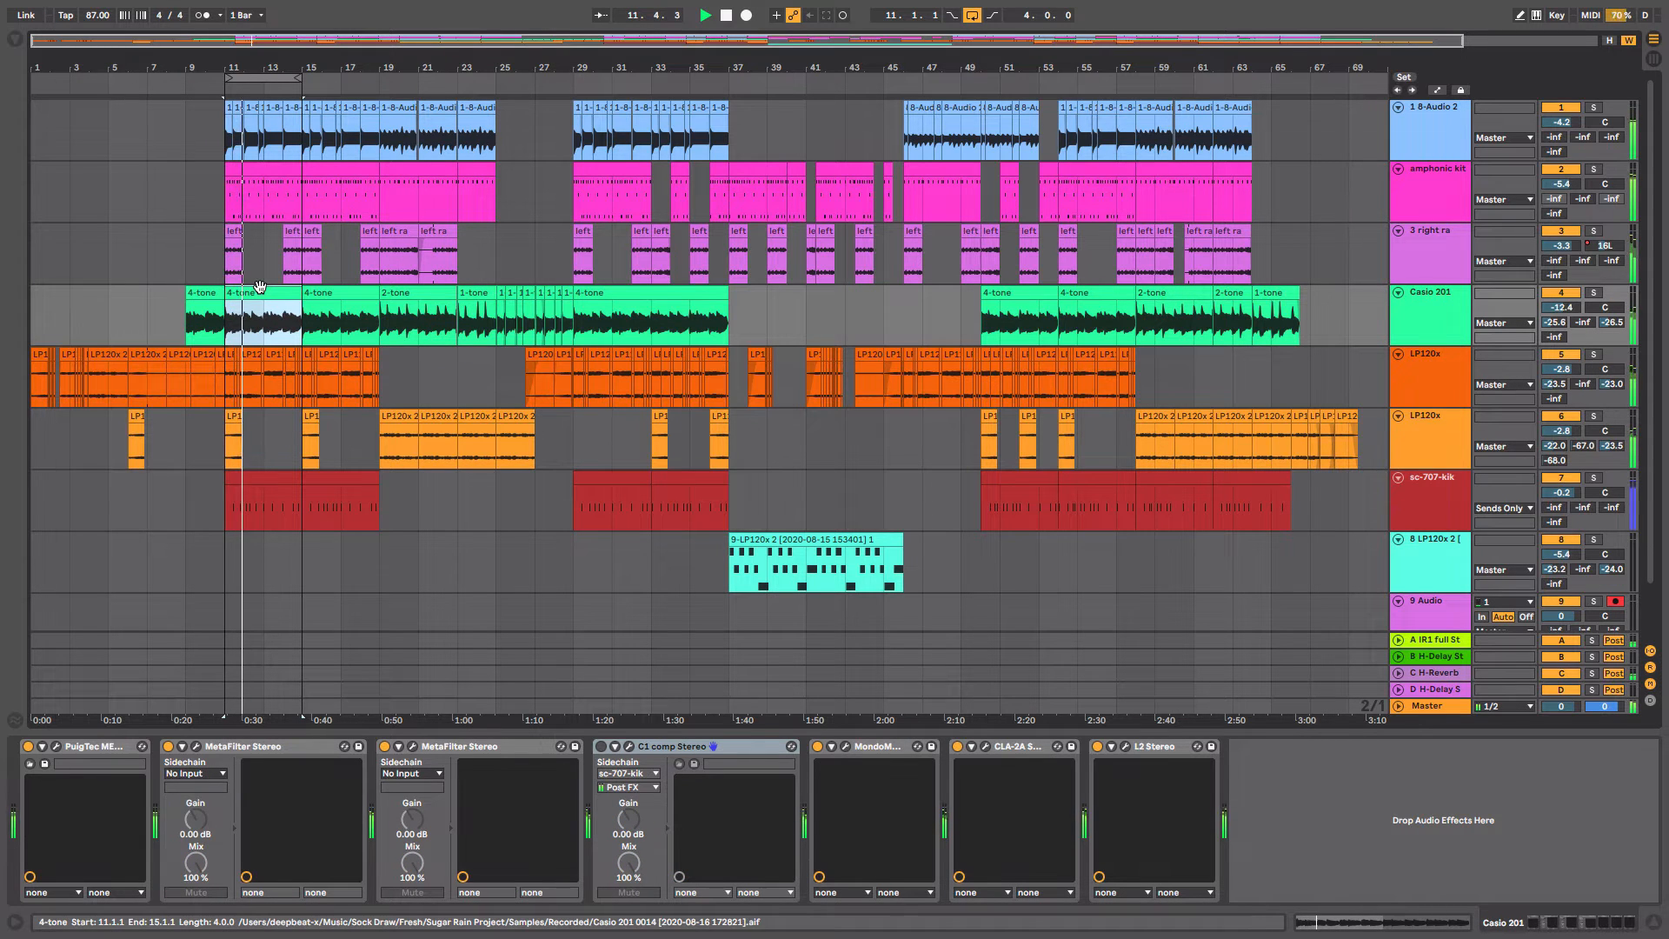
{"action": "left_click", "coordinate": [404, 435]}
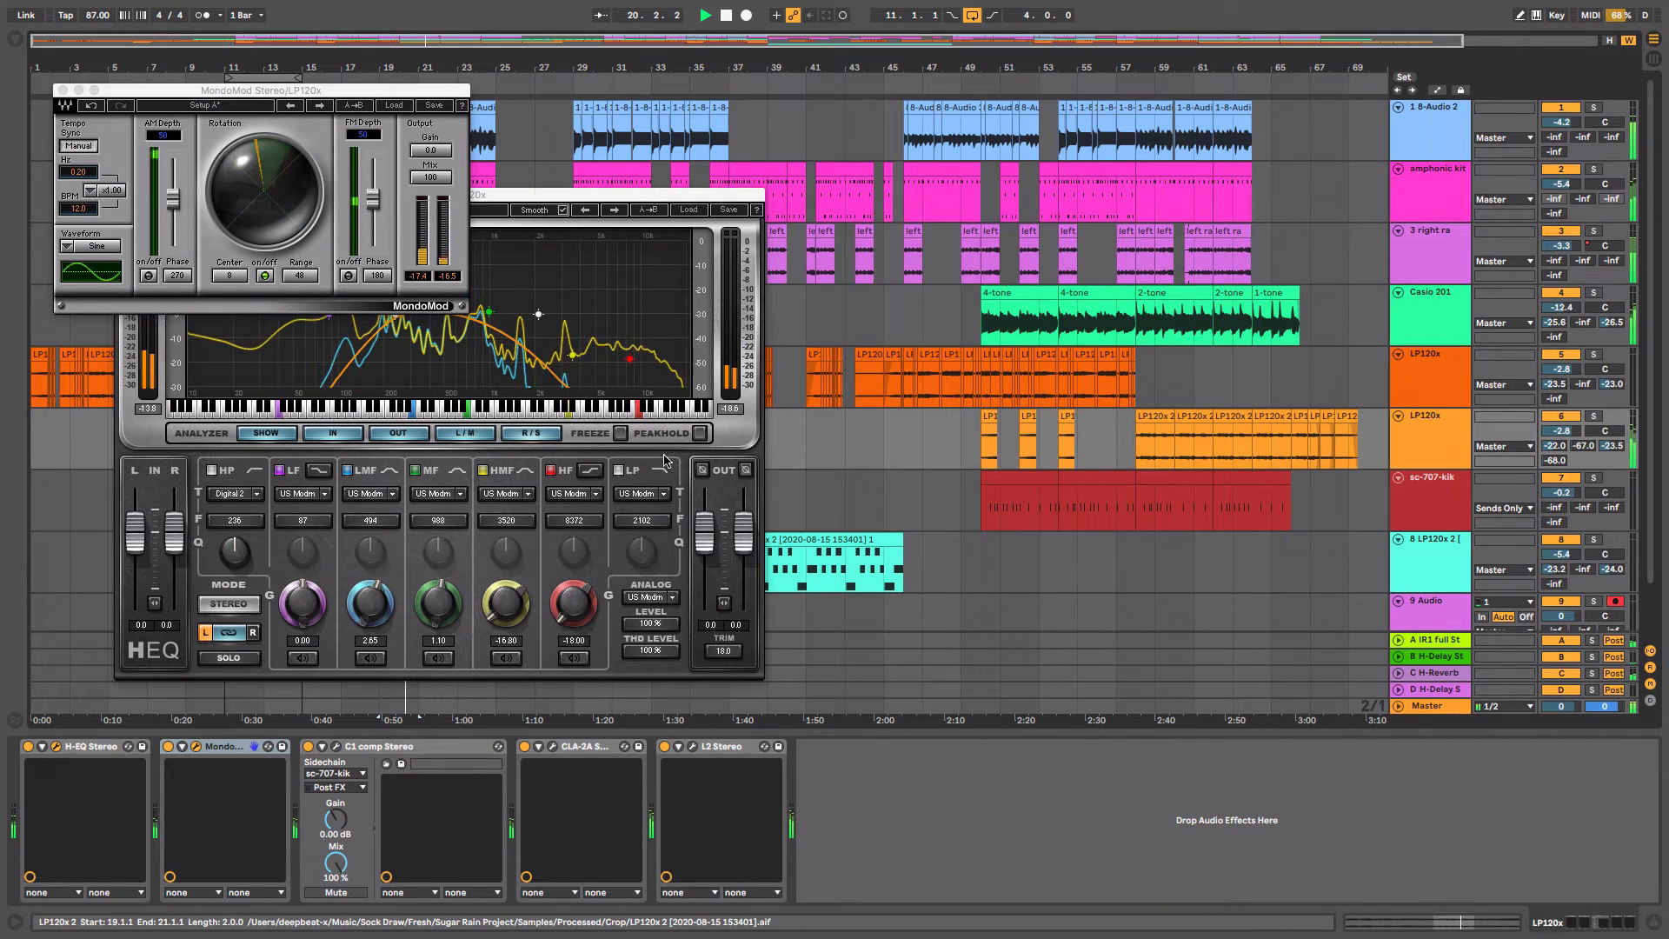
{"action": "left_click", "coordinate": [641, 108]}
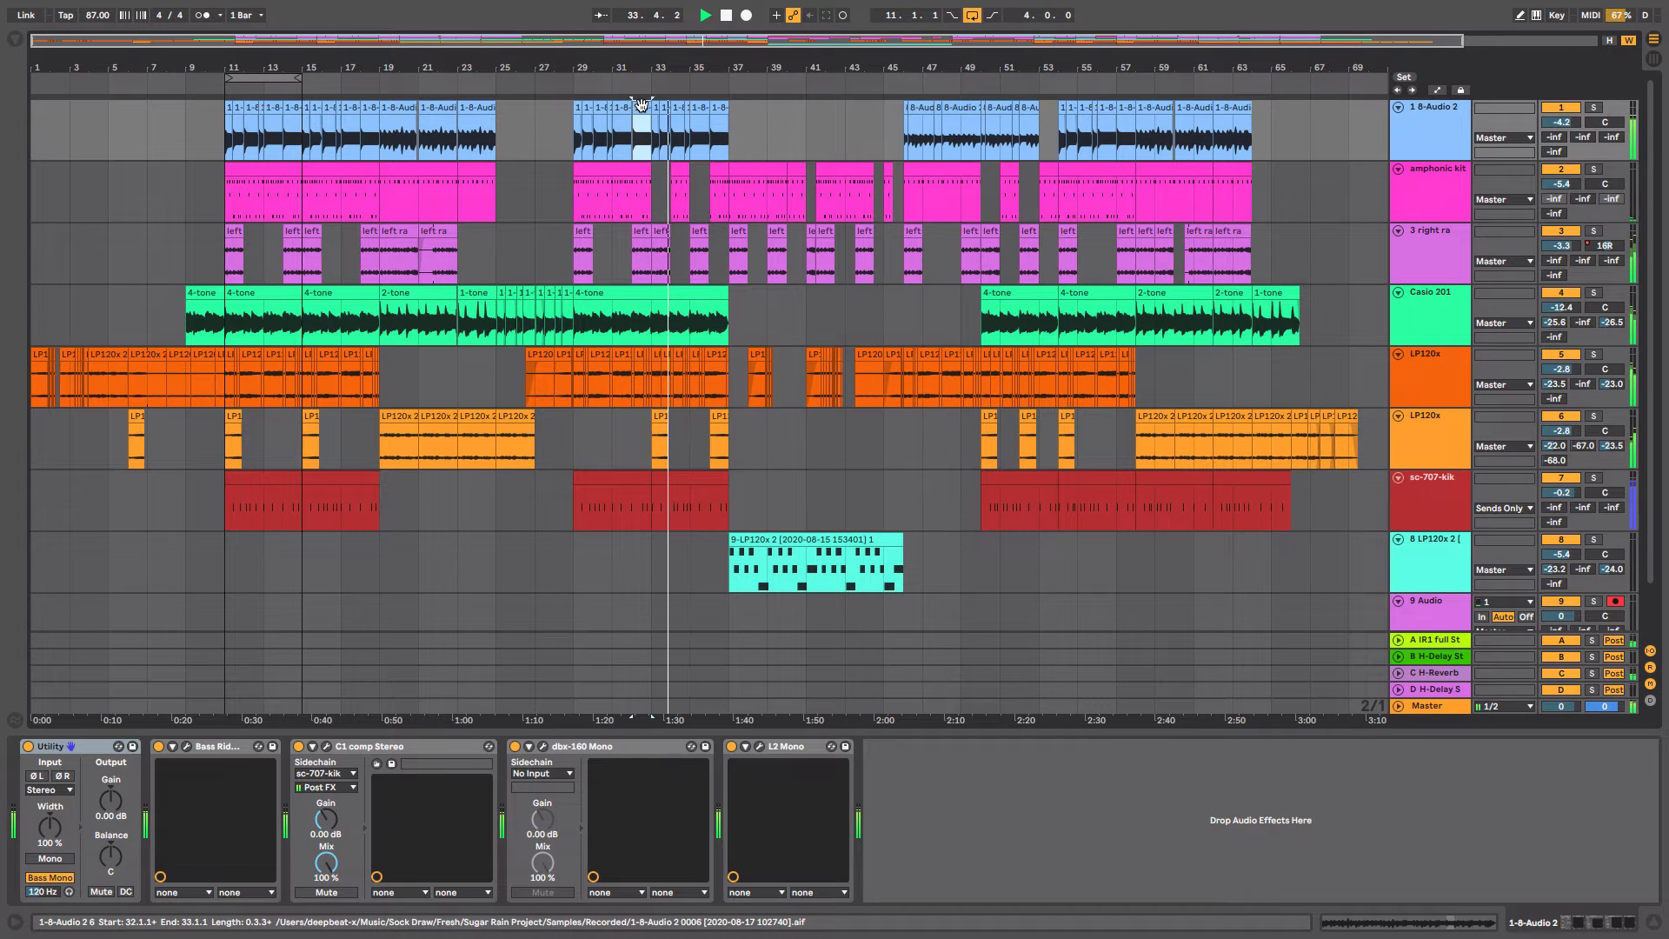
{"action": "key", "text": "space"}
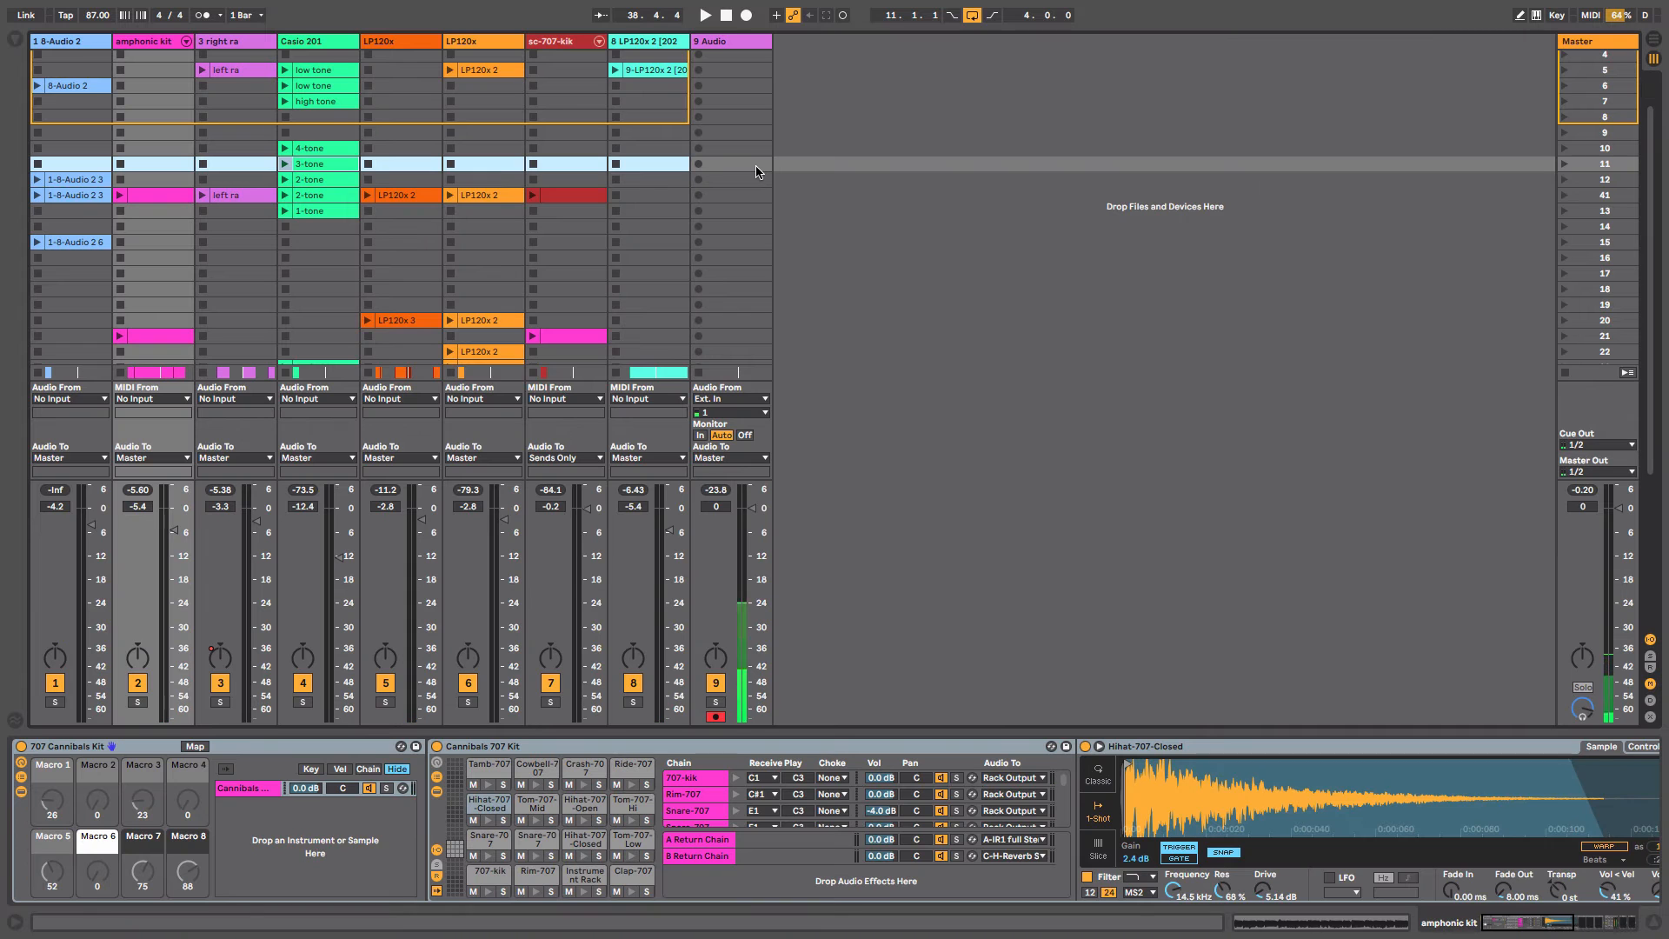
Lower the volume of tracks 1 through 8 together in Session View, bringing the 8 LP120x 2 track to -5.9 dB
{"action": "key", "text": "Tab"}
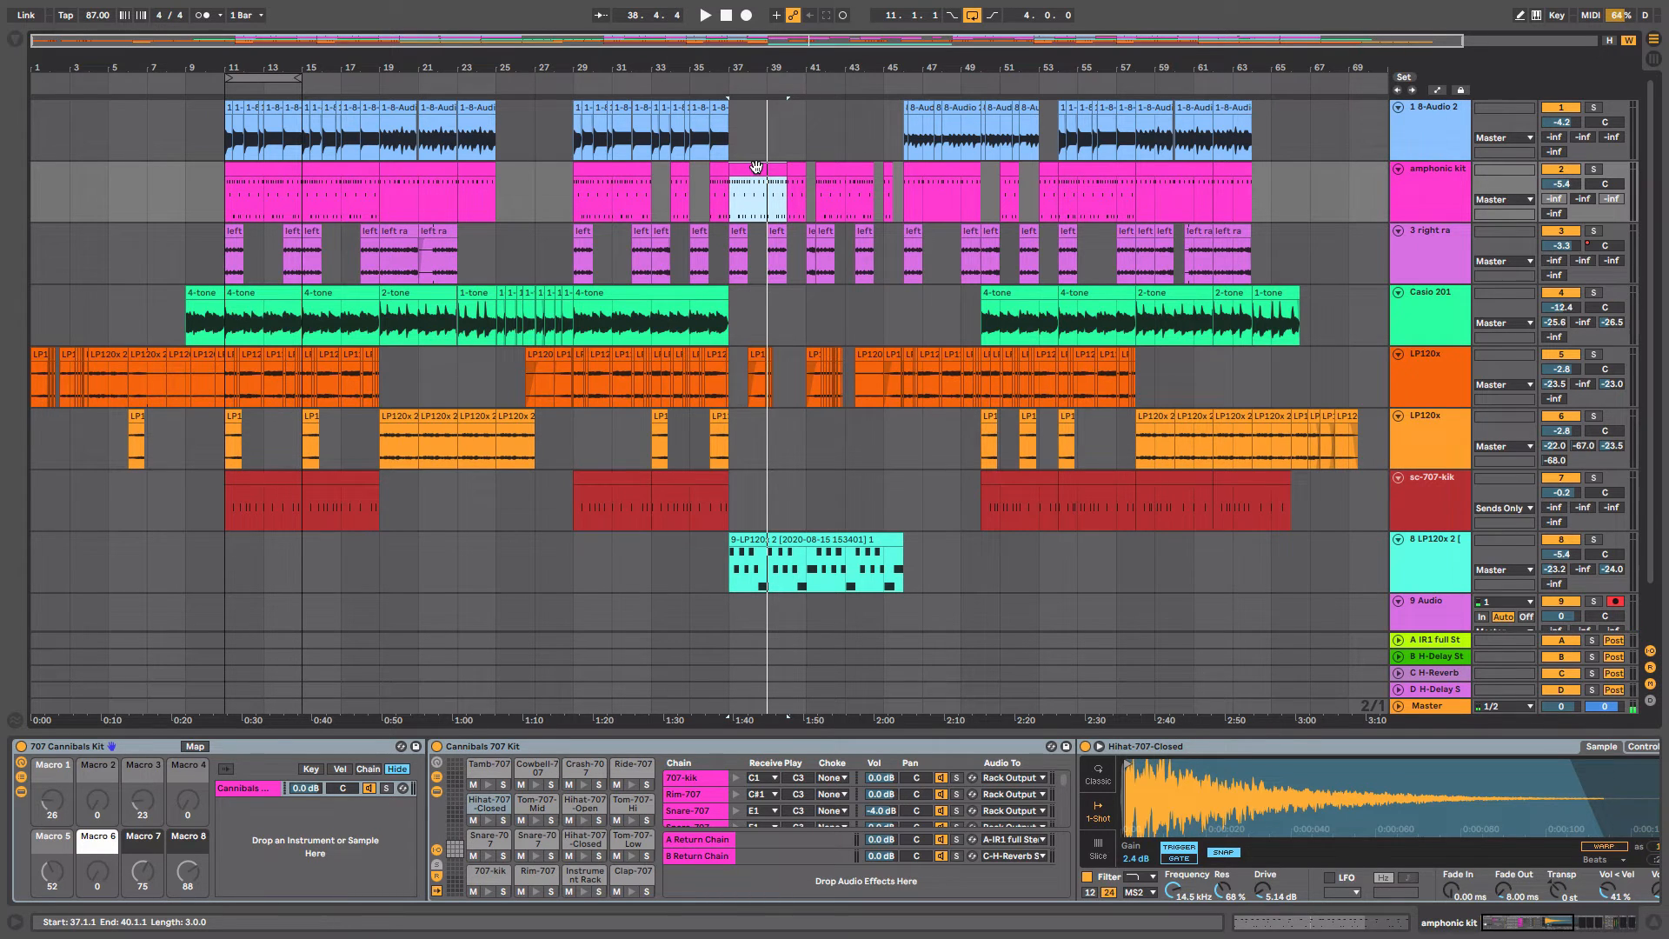
{"action": "key", "text": "Tab"}
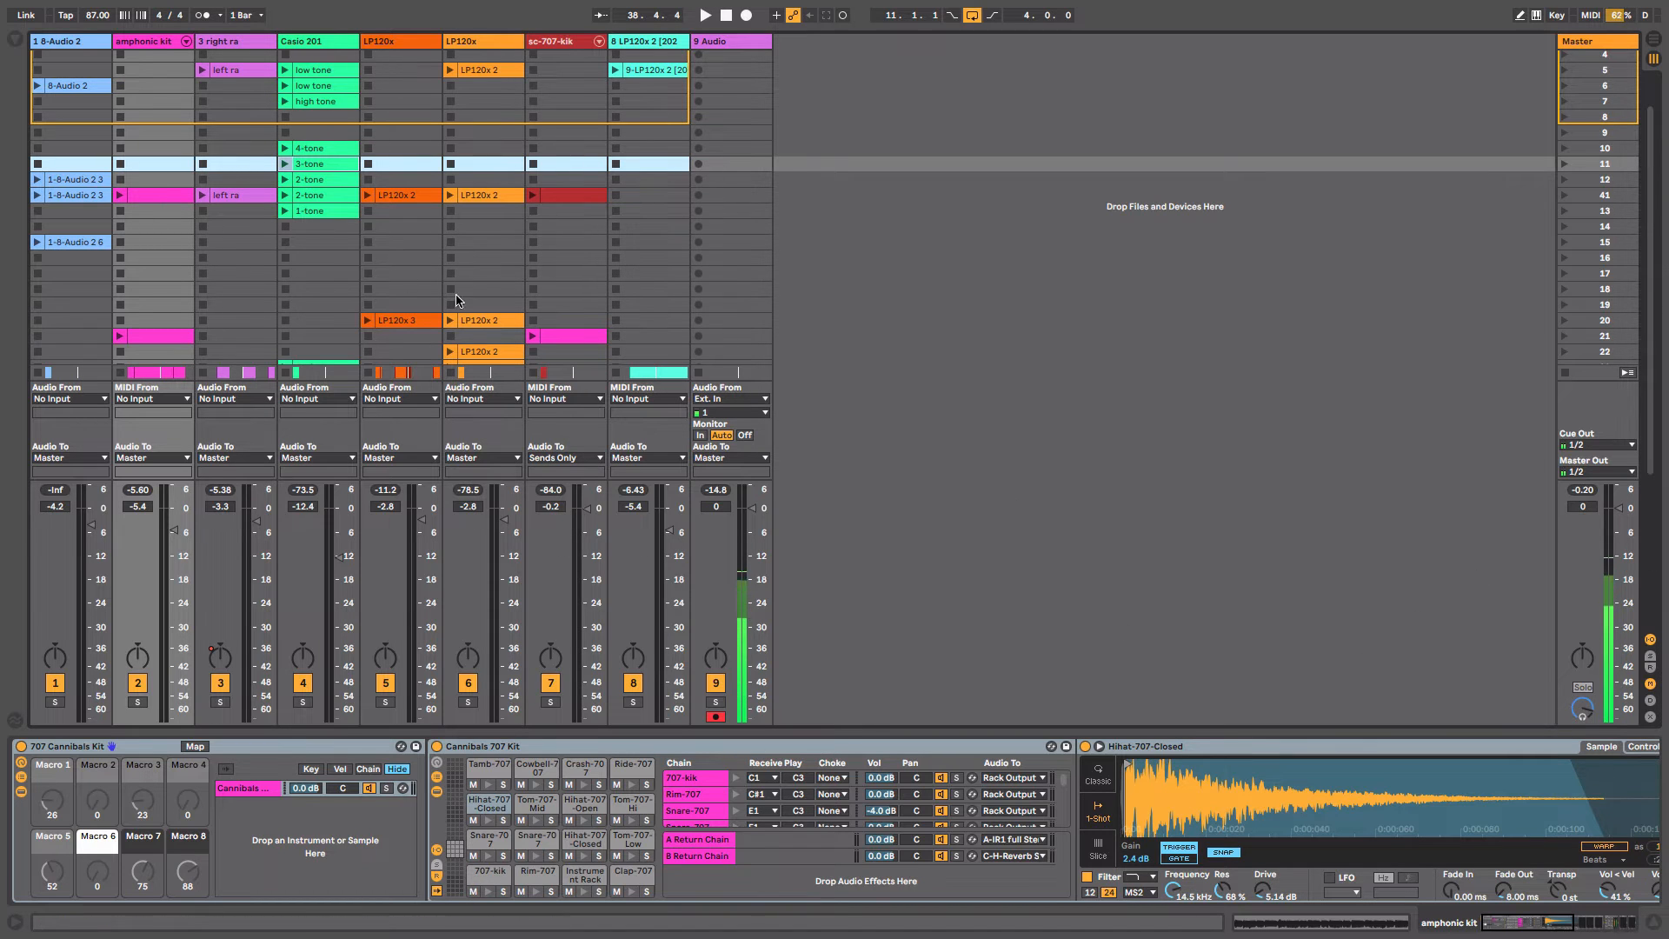
{"action": "left_click", "coordinate": [64, 42]}
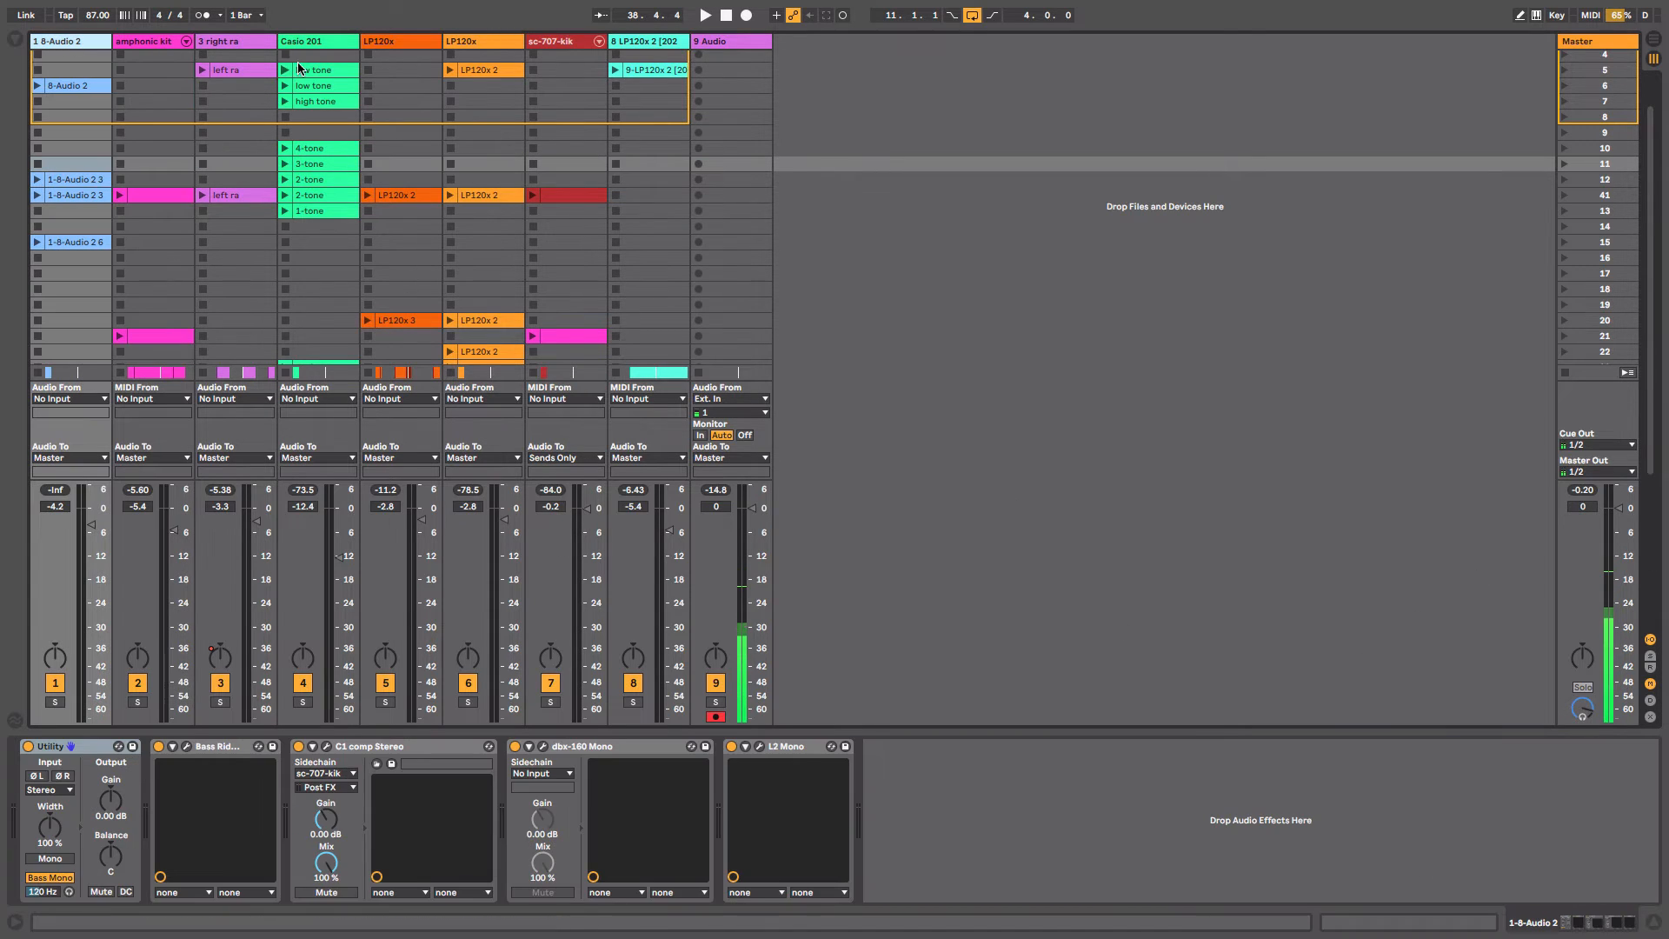
{"action": "left_click", "coordinate": [647, 43]}
{"action": "left_click_drag", "start_coordinate": [672, 538], "coordinate": [672, 545]}
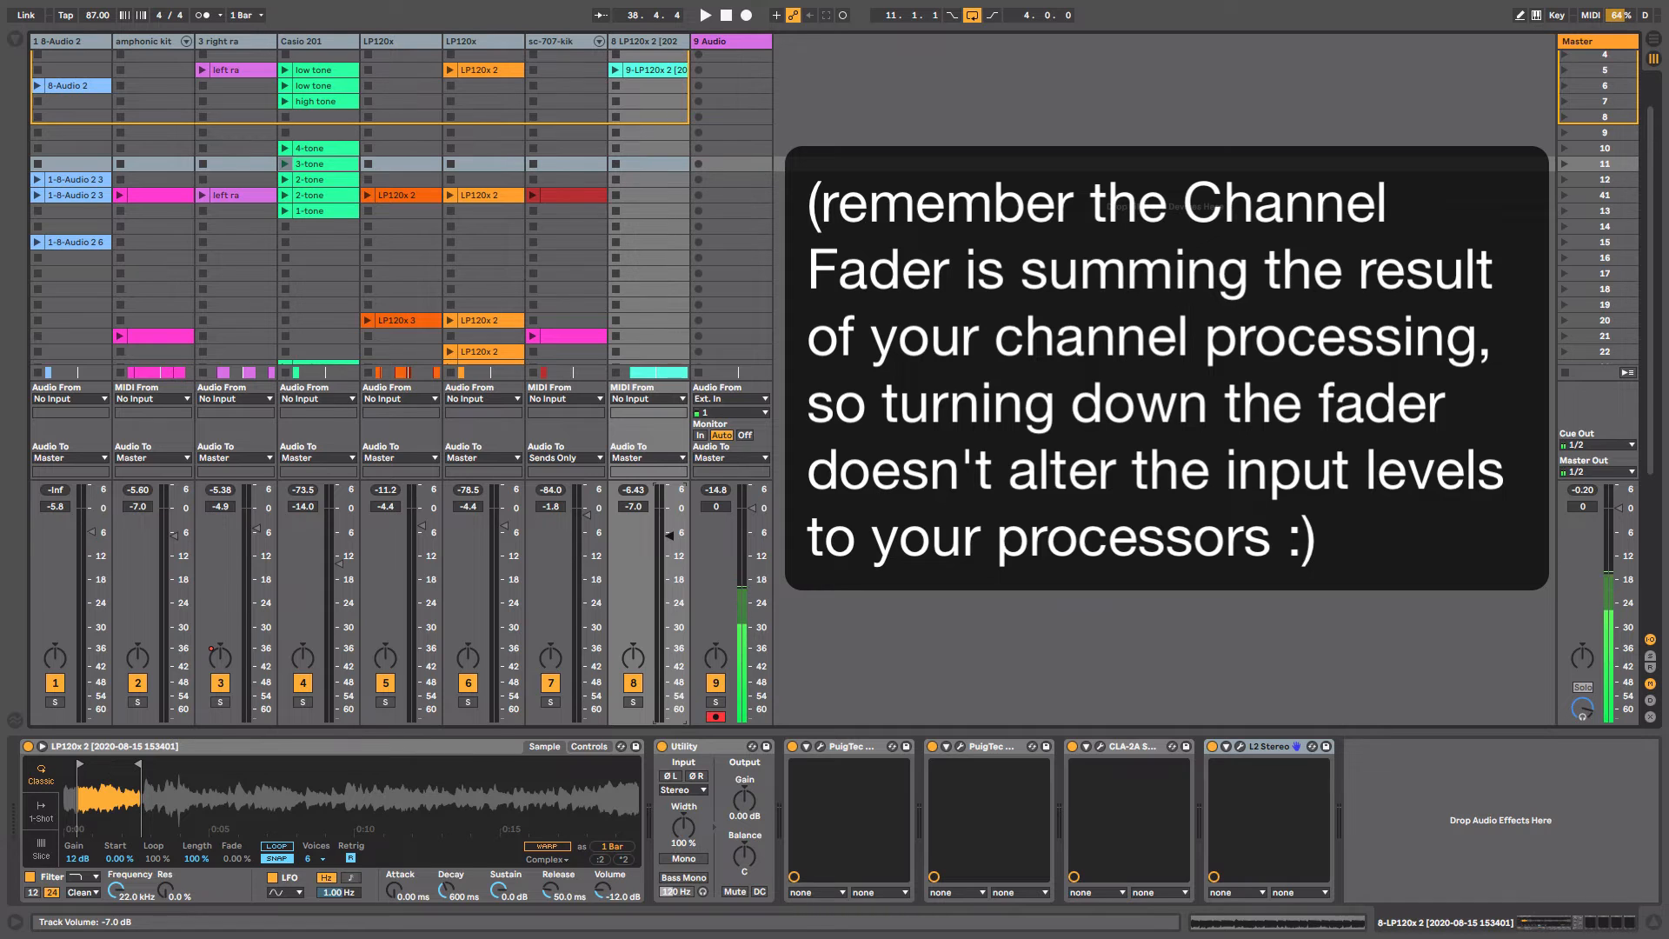
{"action": "left_click_drag", "start_coordinate": [669, 533], "coordinate": [669, 527]}
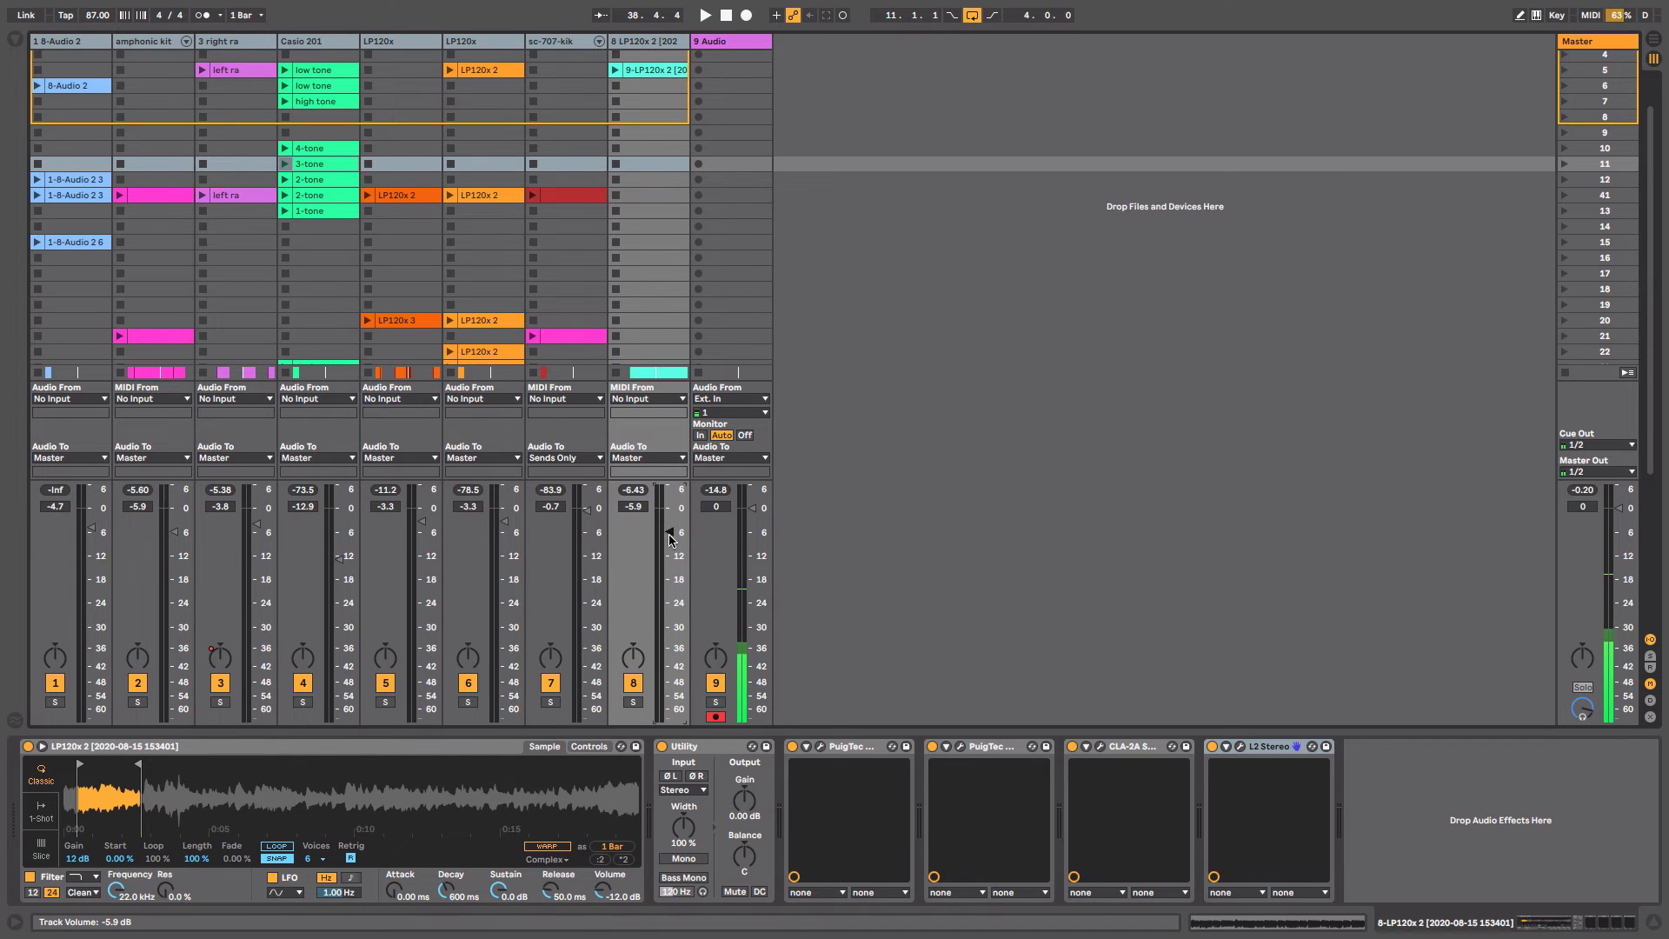
{"action": "key", "text": "Tab"}
Show the automation lanes, displaying dbx-160 Output on the 1 8-Audio 2 track and Track Panning on the 3 right ra track
{"action": "left_click", "coordinate": [1426, 325]}
{"action": "key", "text": "a"}
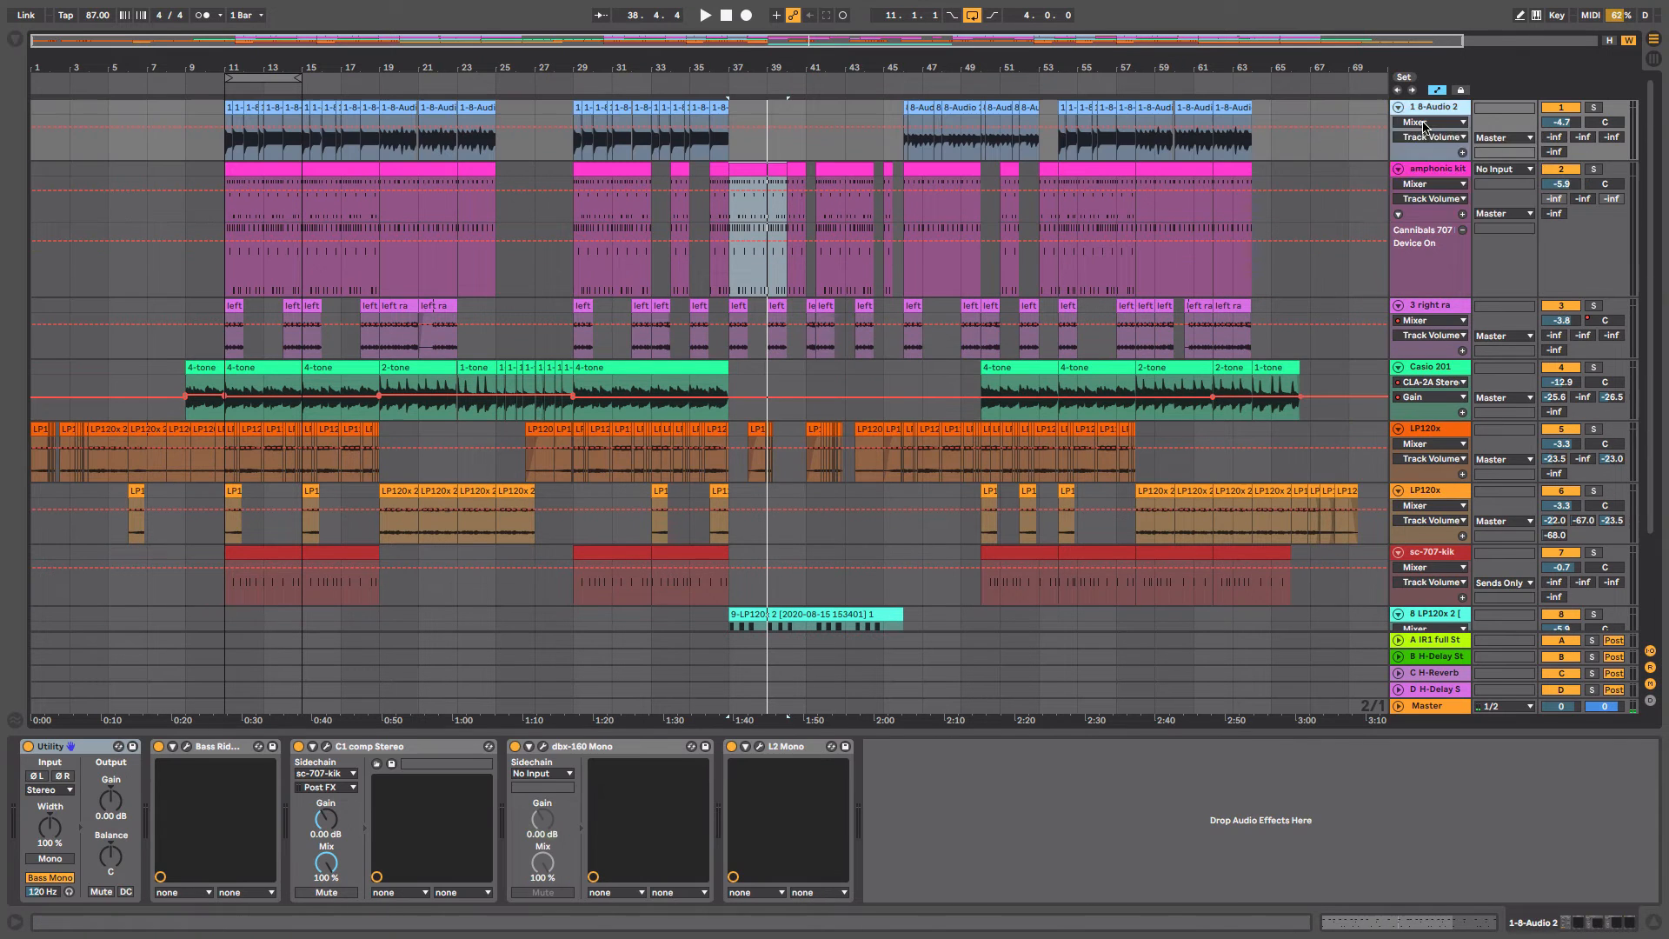
{"action": "left_click", "coordinate": [564, 757]}
{"action": "left_click", "coordinate": [1428, 135]}
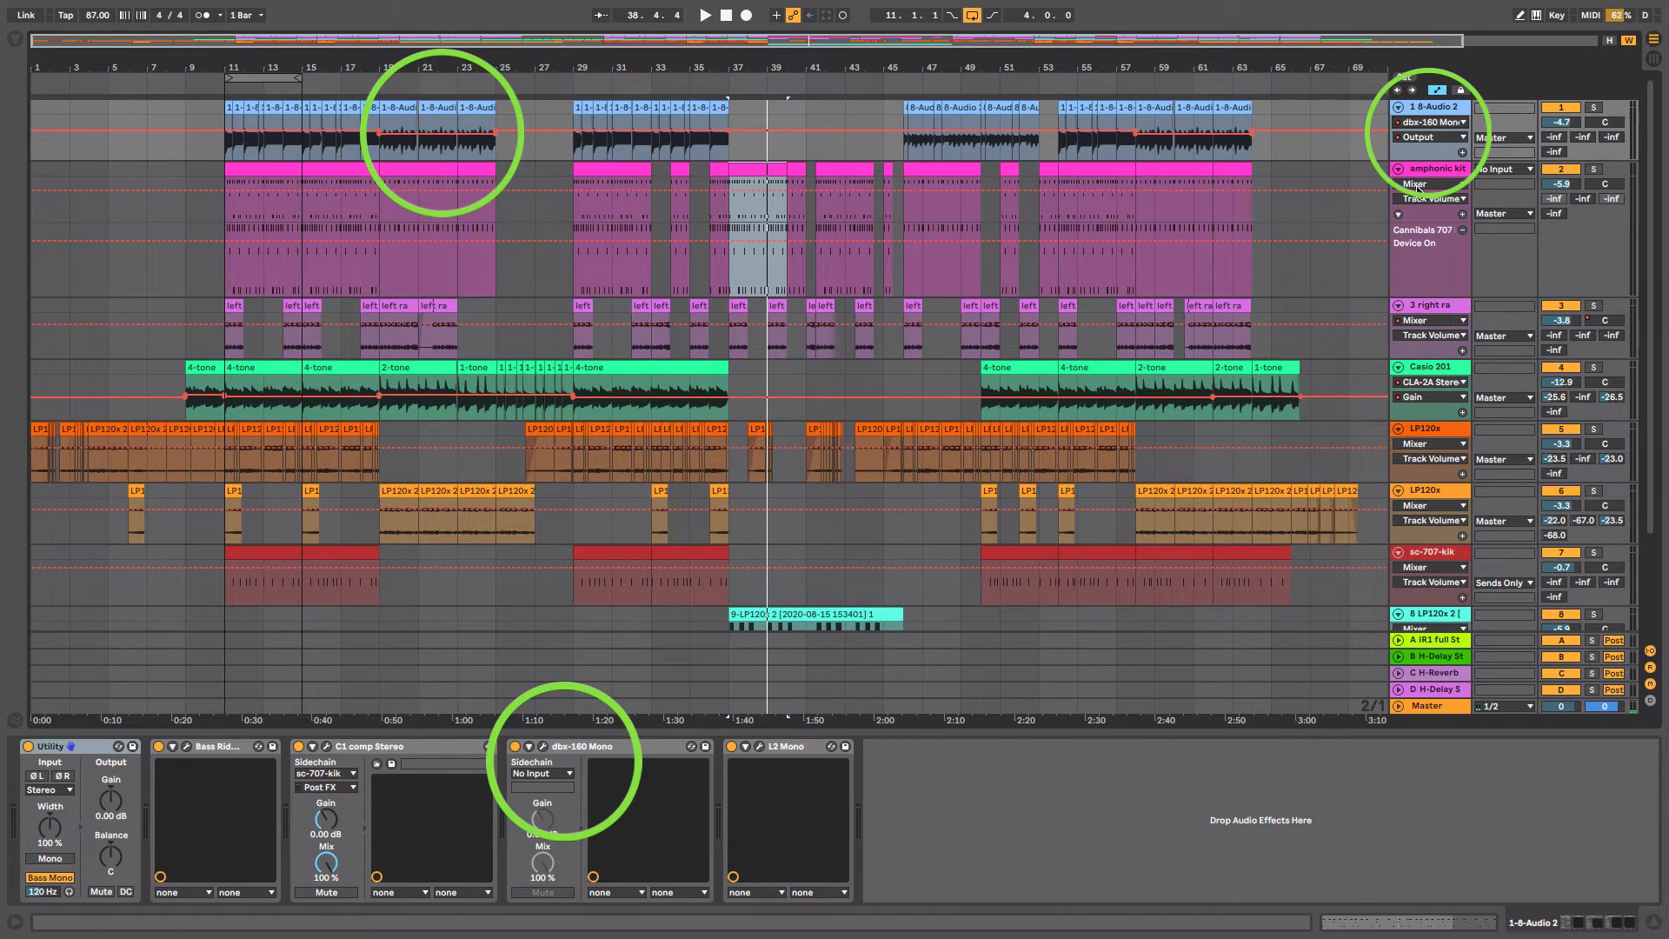
{"action": "left_click", "coordinate": [1432, 336]}
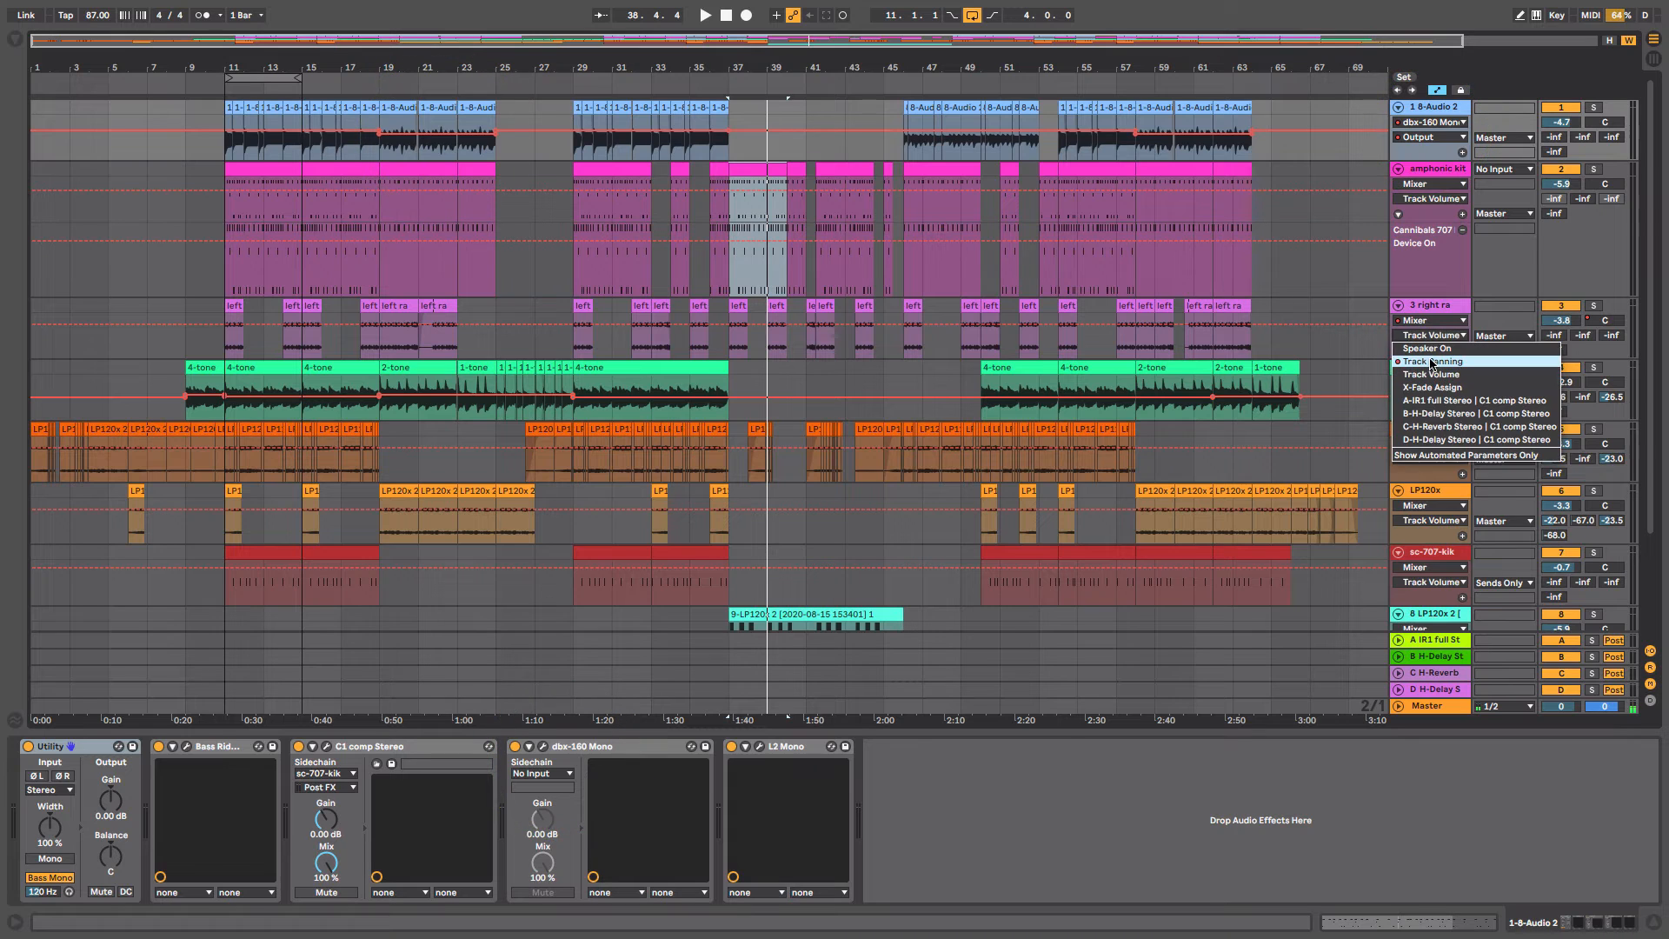
{"action": "left_click", "coordinate": [1432, 363]}
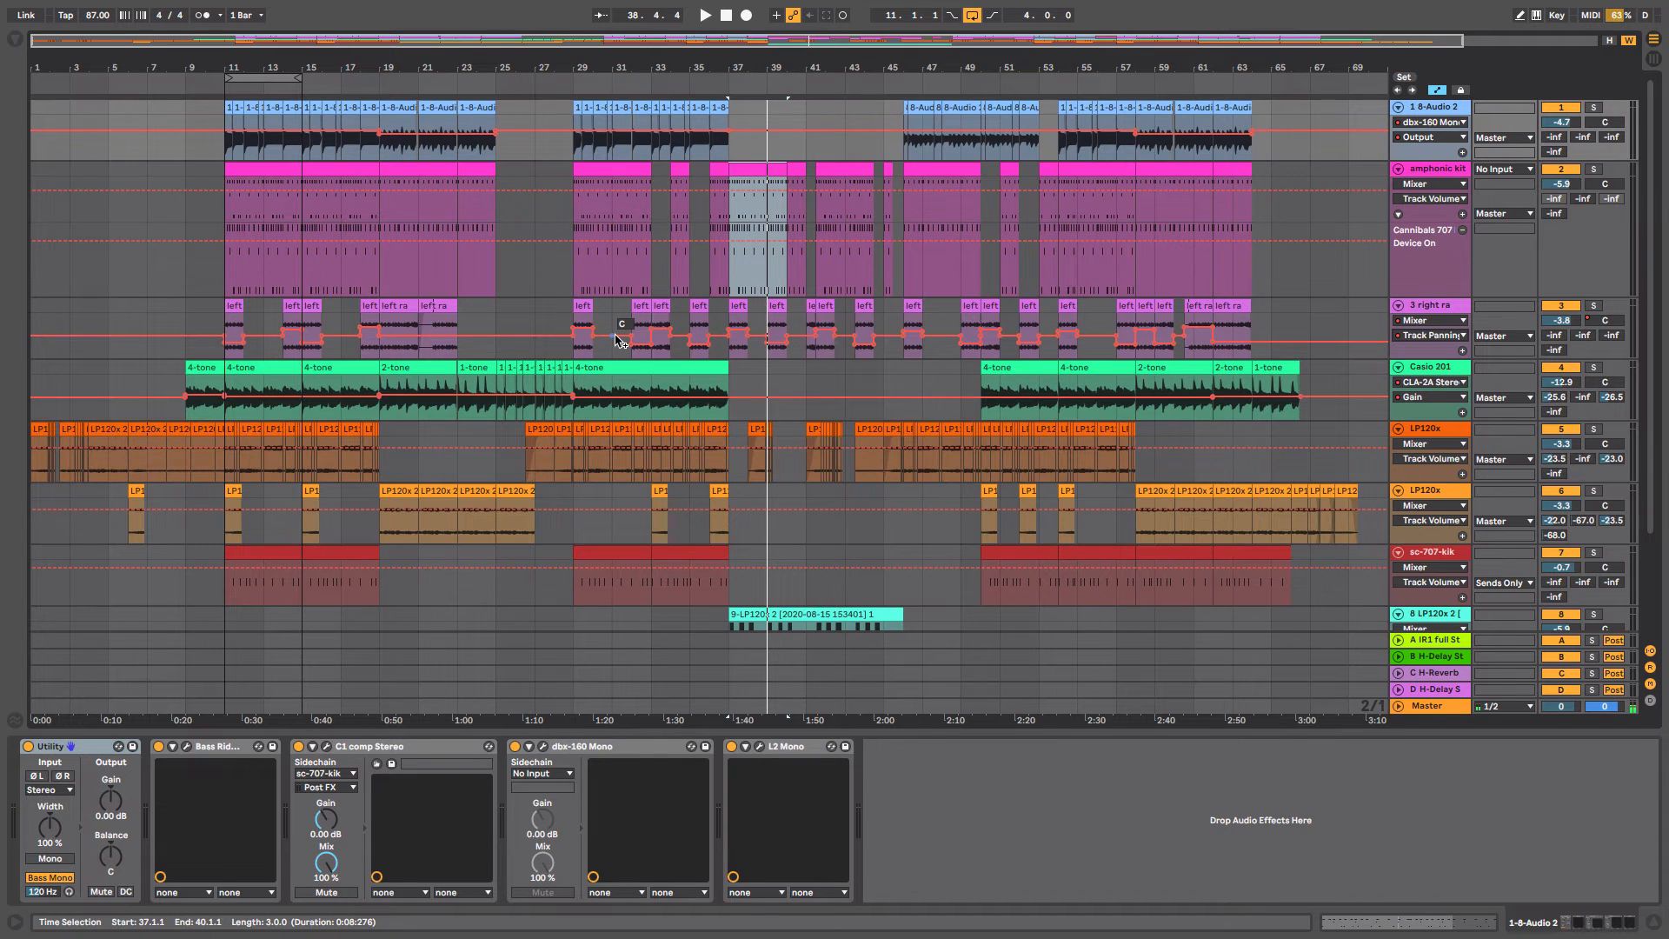
Hide the automation lanes and play the full mix from the 3 right ra track's clip at bar 14
{"action": "key", "text": "a"}
{"action": "left_click", "coordinate": [293, 231]}
{"action": "key", "text": "space"}
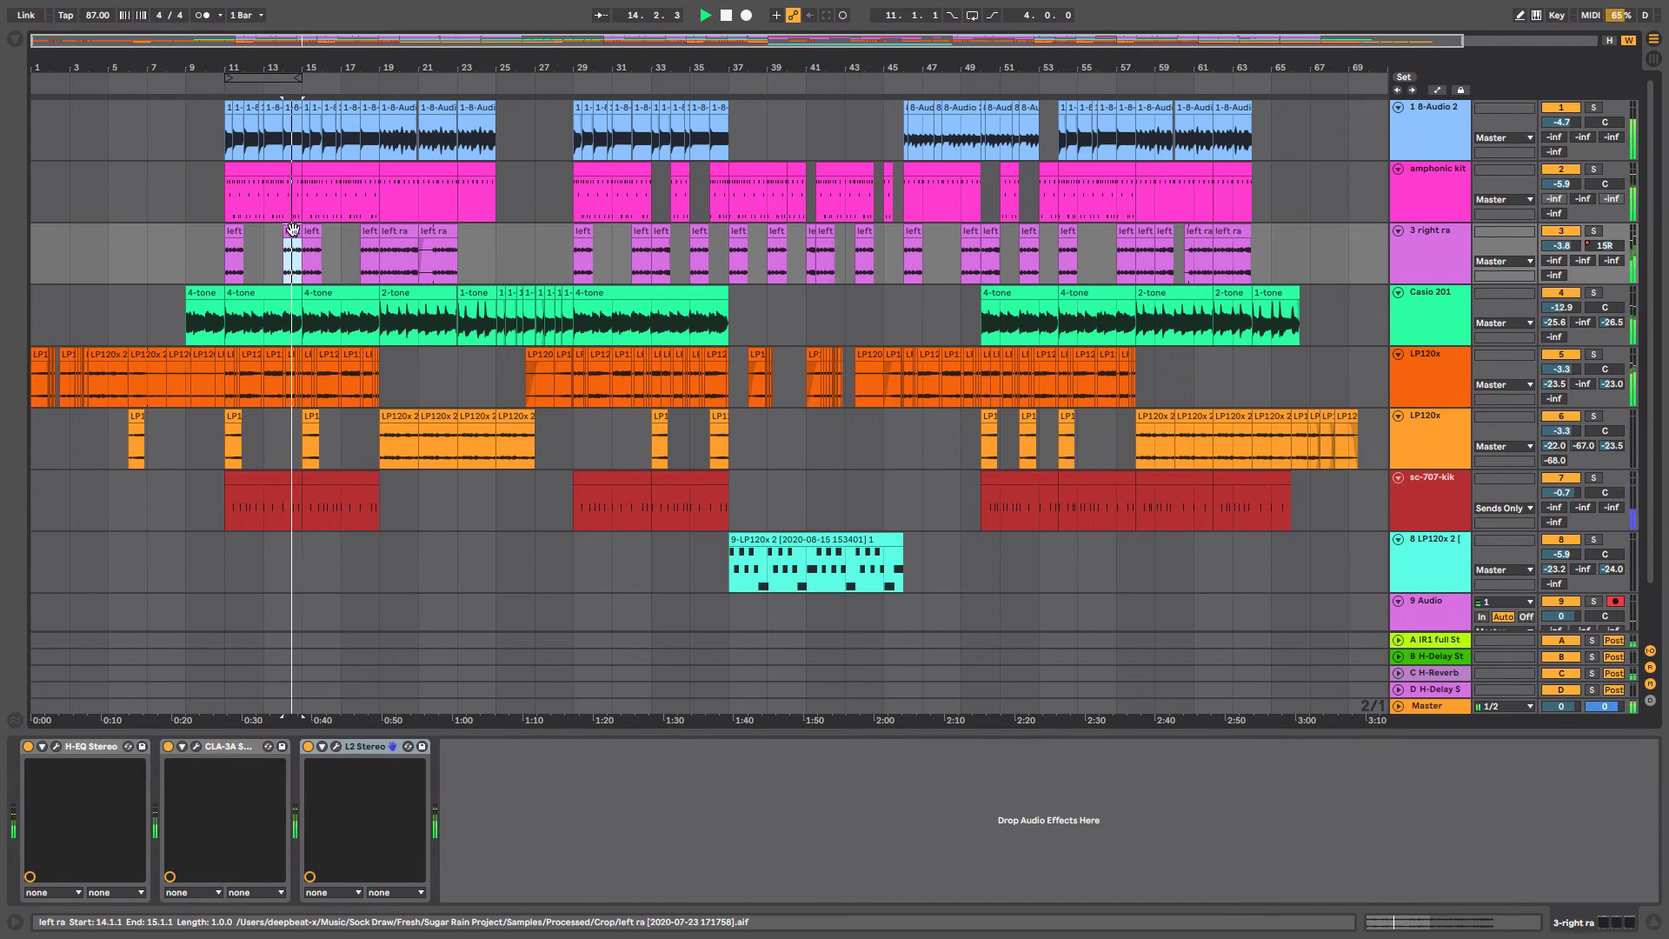